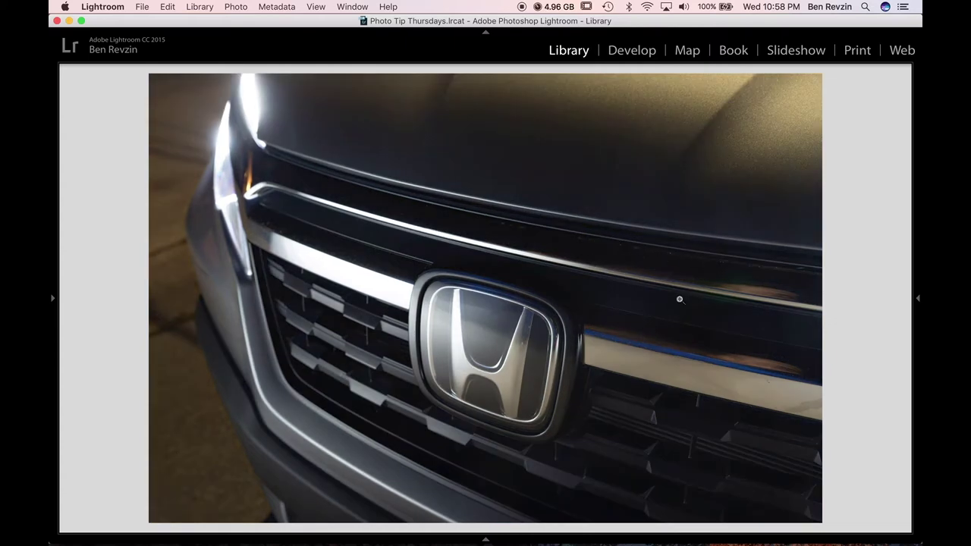
- Compare the edited versions of the Honda grille photo by switching back and forth between them at full view
{"action": "key", "text": "Right"}
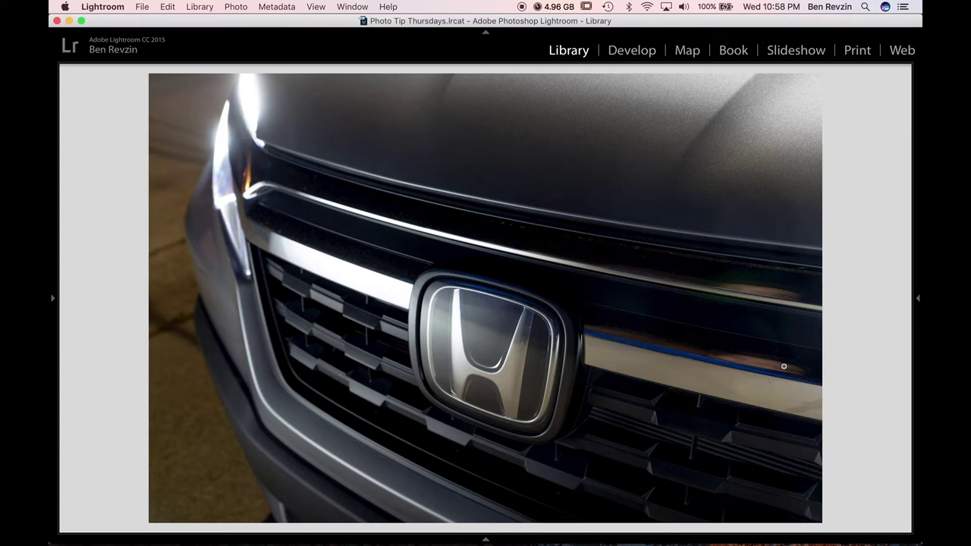
{"action": "key", "text": "Right"}
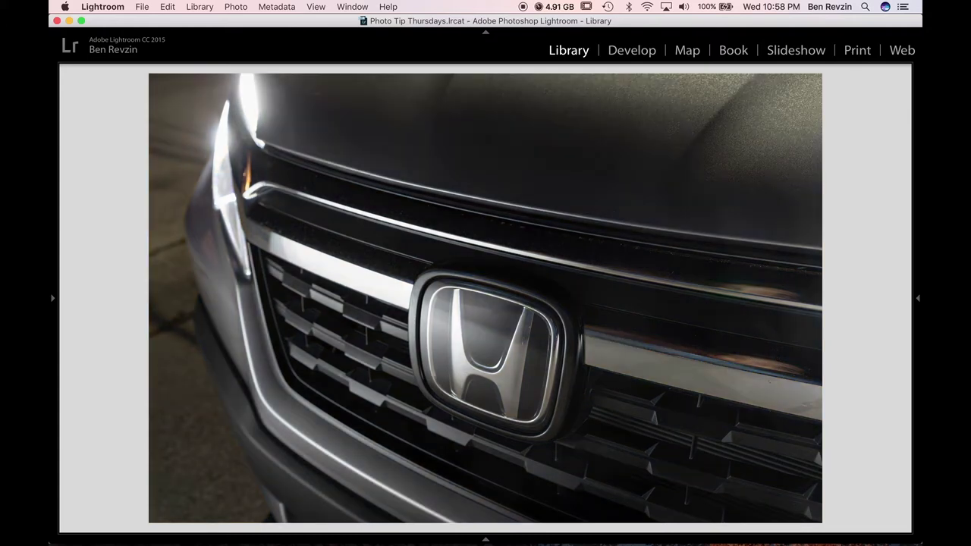
{"action": "key", "text": "Right"}
{"action": "key", "text": "Right"}
{"action": "key", "text": "Left"}
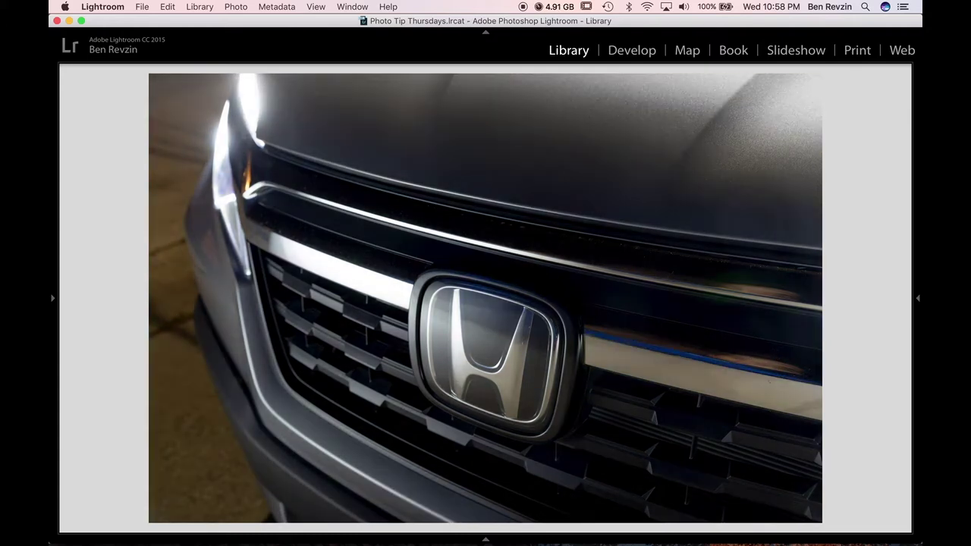
{"action": "key", "text": "Right"}
{"action": "key", "text": "Left"}
{"action": "key", "text": "Right"}
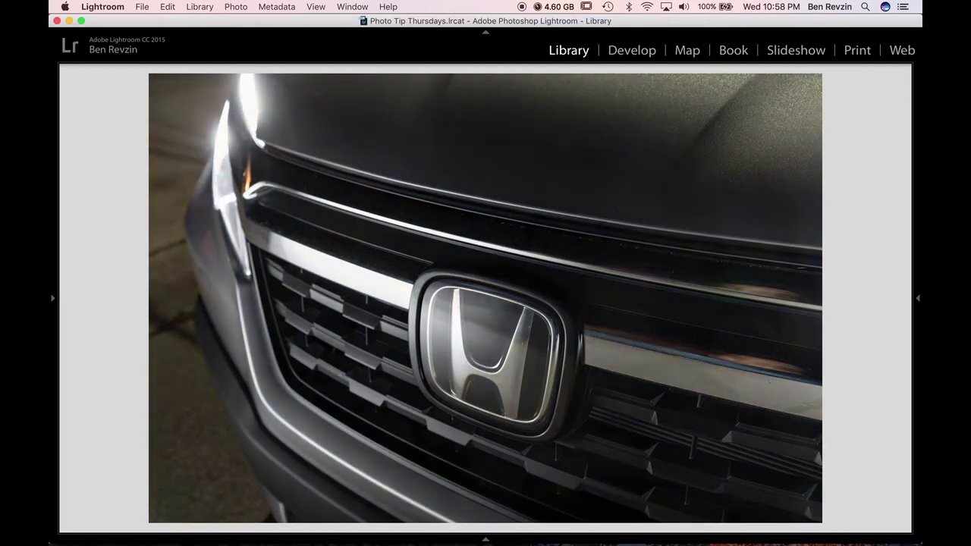
{"action": "key", "text": "Left"}
{"action": "key", "text": "Right"}
{"action": "key", "text": "Left"}
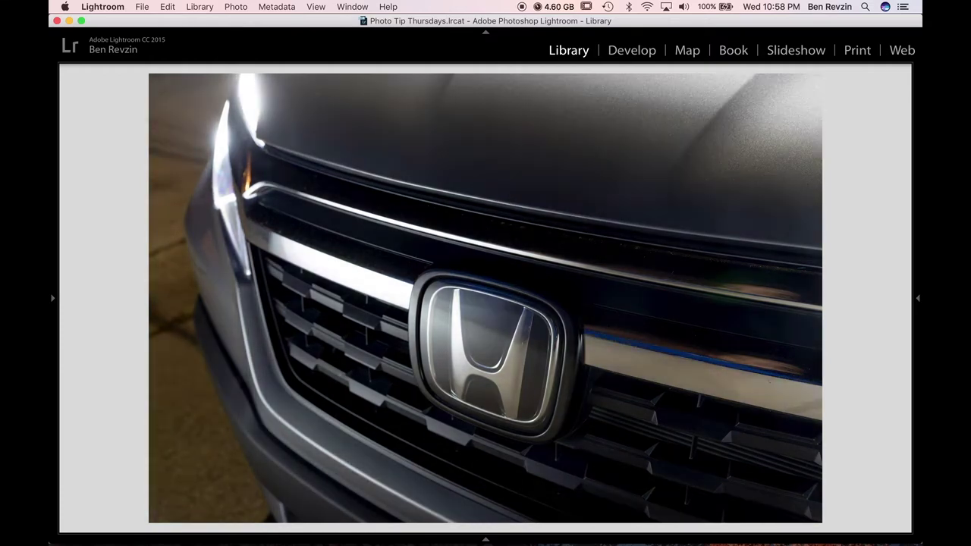
{"action": "key", "text": "Right"}
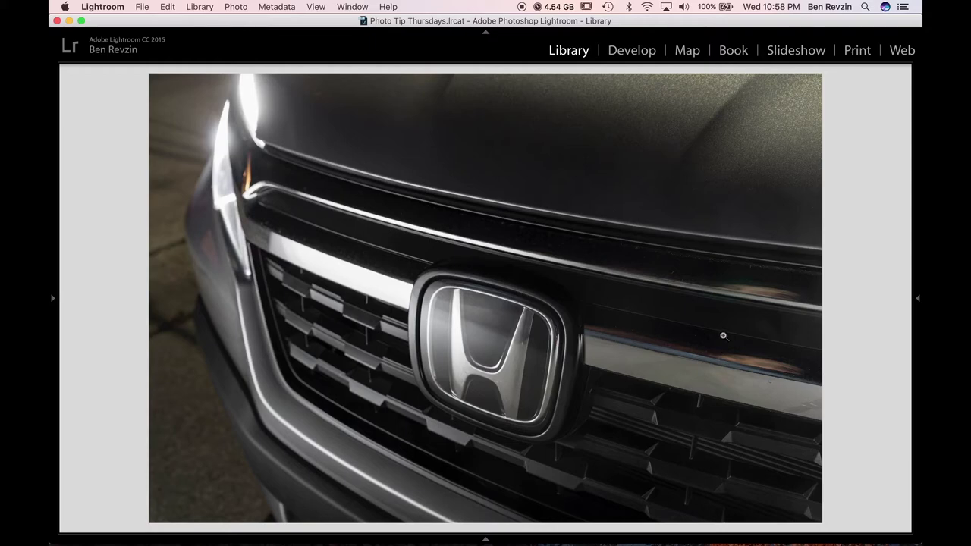
- Open the Honda grille photo with the yellowish hood in the Develop module
{"action": "key", "text": "g"}
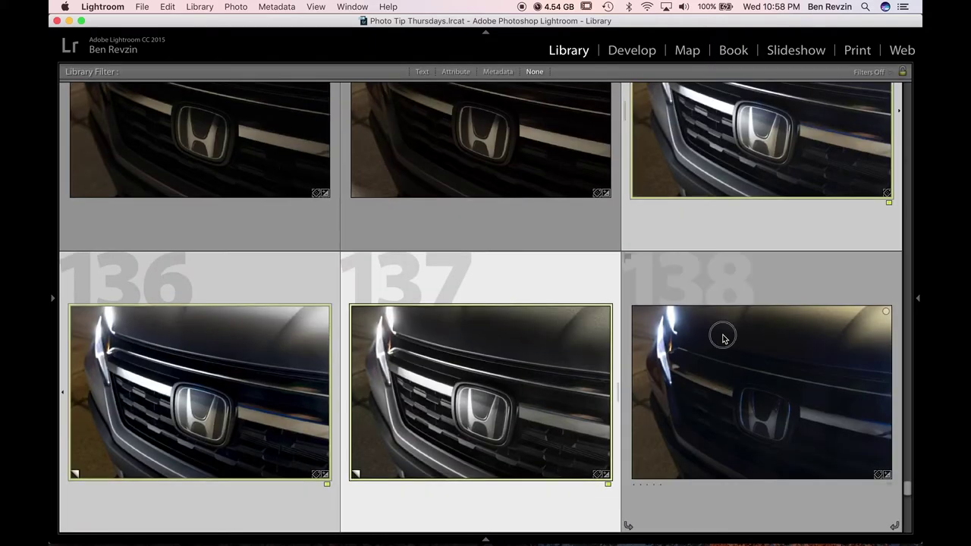
{"action": "left_click", "coordinate": [721, 336]}
{"action": "key", "text": "e"}
{"action": "key", "text": "d"}
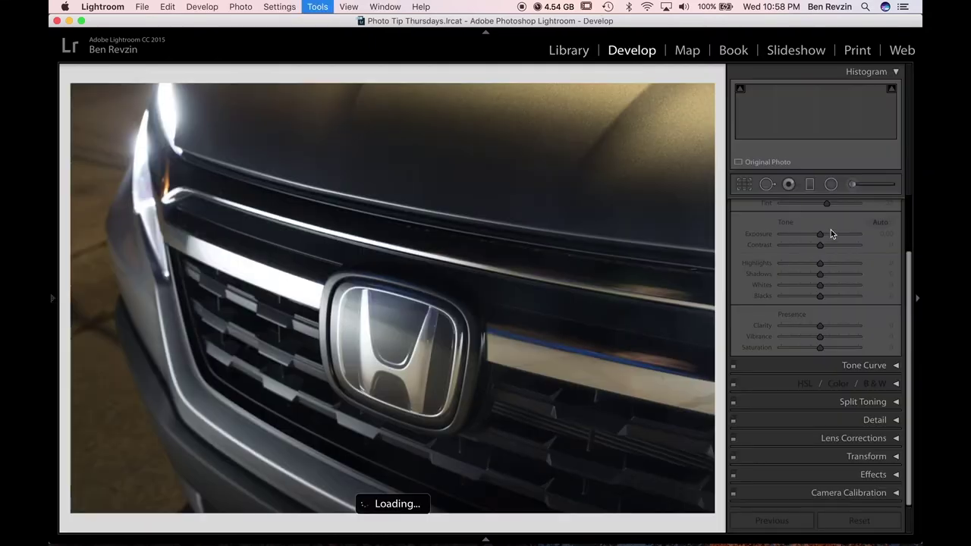
{"action": "scroll", "coordinate": [837, 237], "scroll_direction": "up", "scroll_amount": 2}
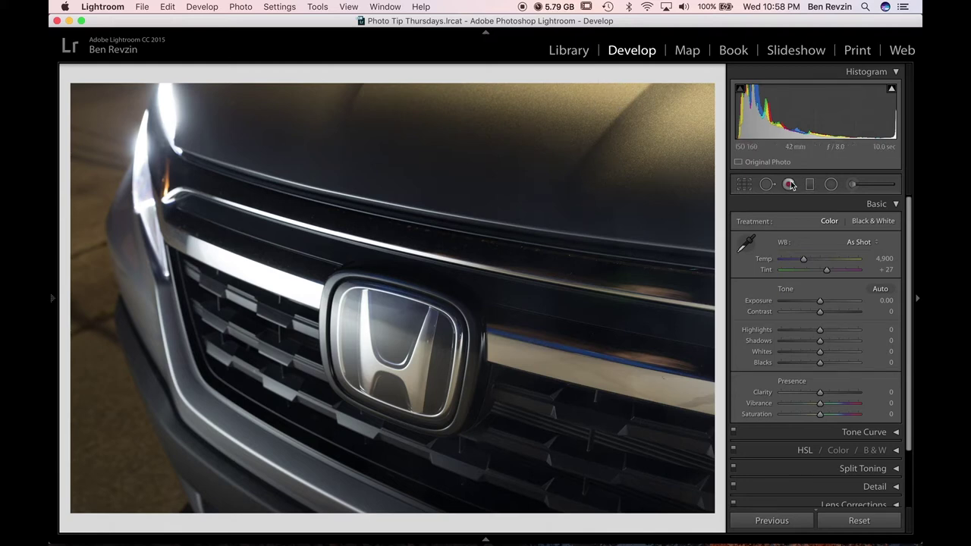
- Draw a graduated filter from the photo's upper edge down past the hood and set its exposure to 3.88
{"action": "left_click", "coordinate": [809, 185]}
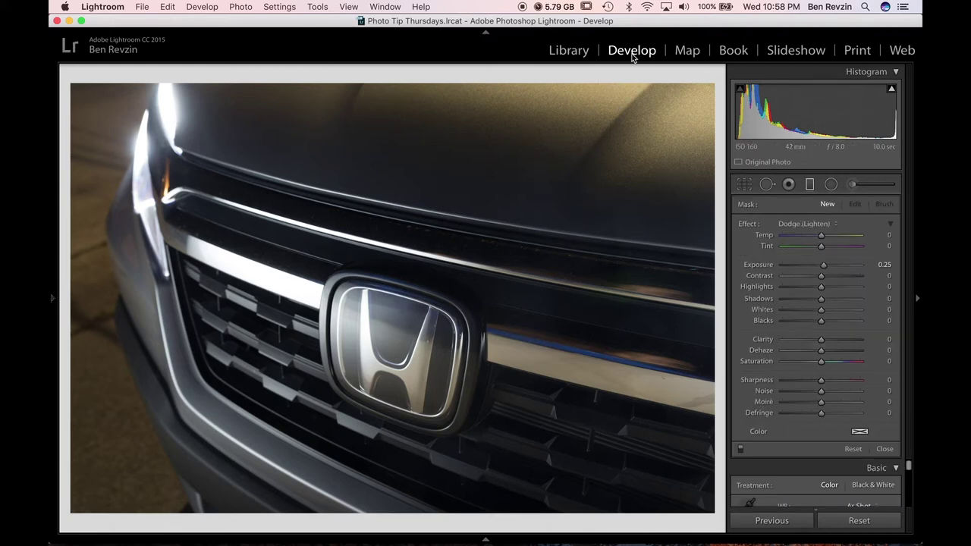
{"action": "left_click_drag", "start_coordinate": [632, 78], "coordinate": [604, 248]}
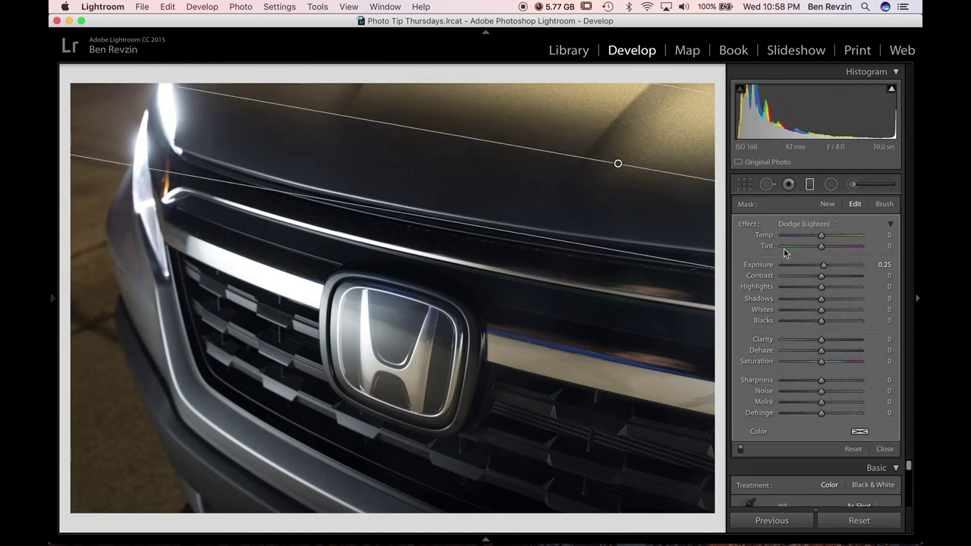
{"action": "left_click_drag", "start_coordinate": [823, 265], "coordinate": [858, 266]}
{"action": "left_click_drag", "start_coordinate": [663, 262], "coordinate": [651, 313]}
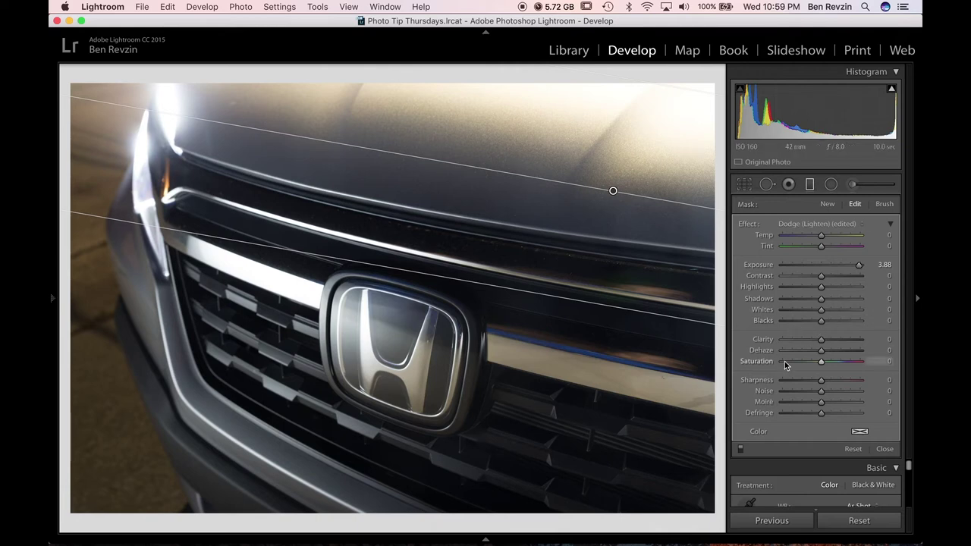
- Set the hood filter to exposure 0.90, contrast 30, shadows 18 and saturation -87, and pull its lower boundary up slightly
{"action": "mouse_move", "coordinate": [784, 361]}
{"action": "left_mouse_down"}
{"action": "mouse_move", "coordinate": [833, 363]}
{"action": "mouse_move", "coordinate": [786, 362]}
{"action": "left_mouse_up"}
{"action": "left_click_drag", "start_coordinate": [826, 267], "coordinate": [828, 298]}
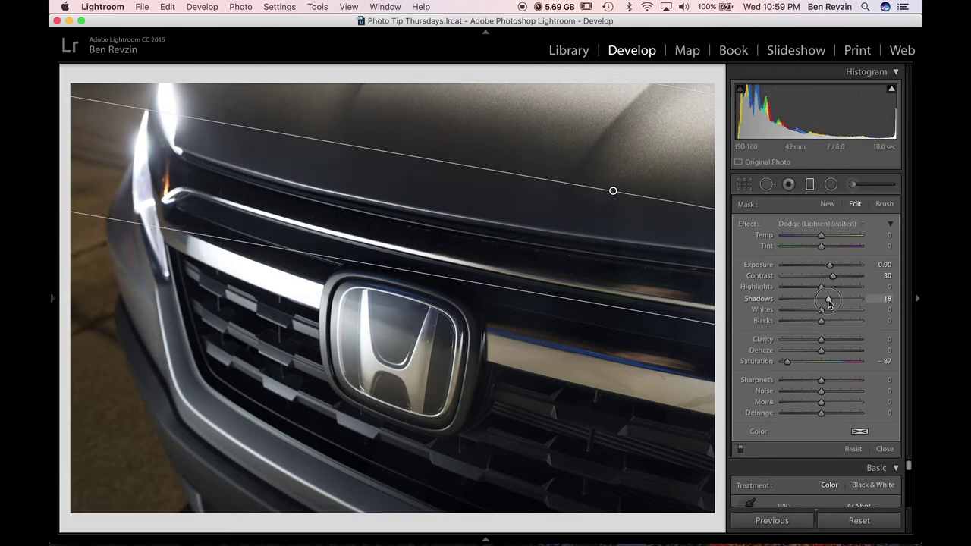
{"action": "left_click_drag", "start_coordinate": [615, 303], "coordinate": [611, 280]}
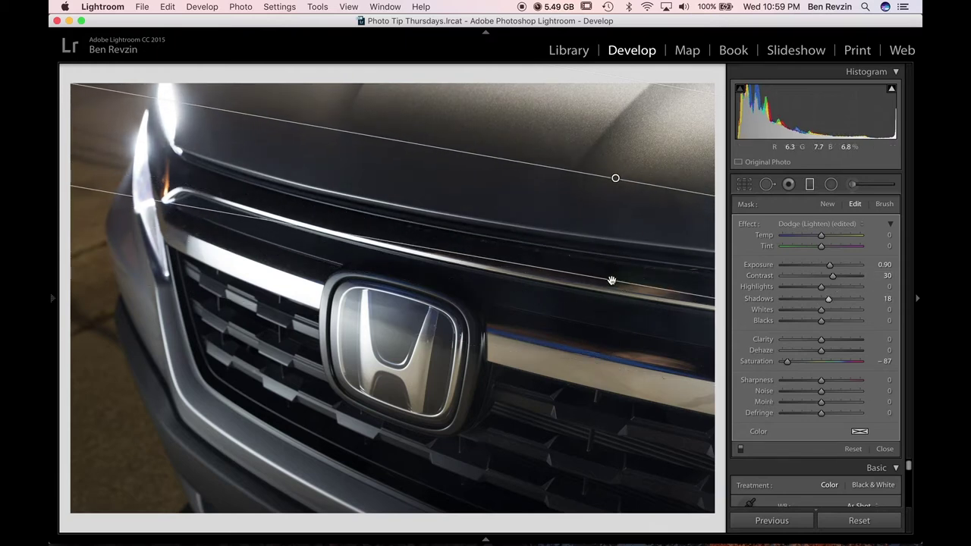
{"action": "key", "text": "m"}
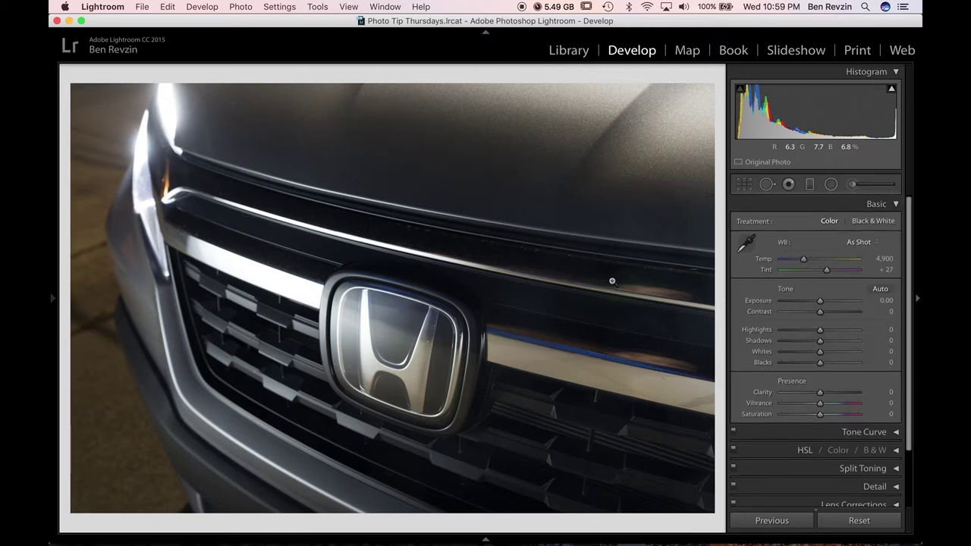
- Compare the photo before and after the graduated filter edit
{"action": "key", "text": "backslash"}
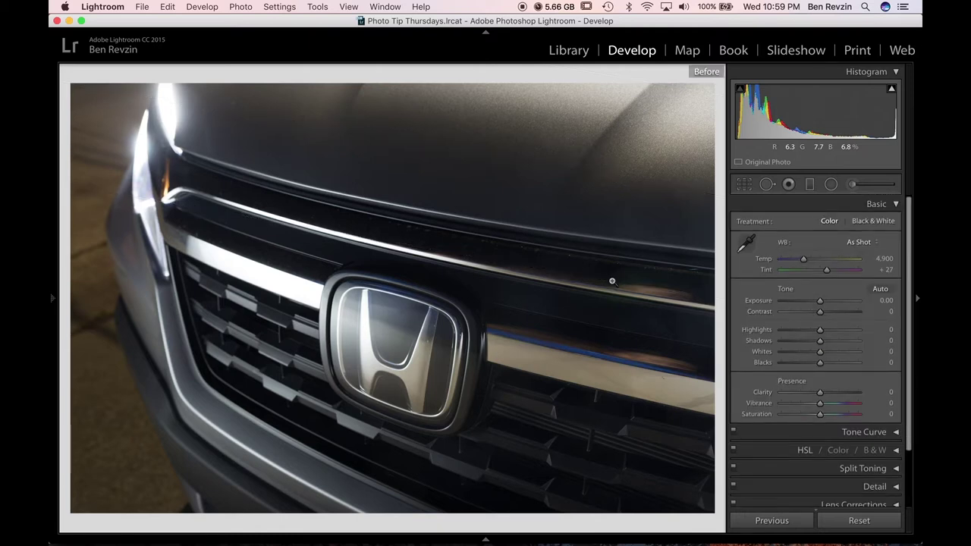
{"action": "key", "text": "backslash"}
{"action": "key", "text": "backslash"}
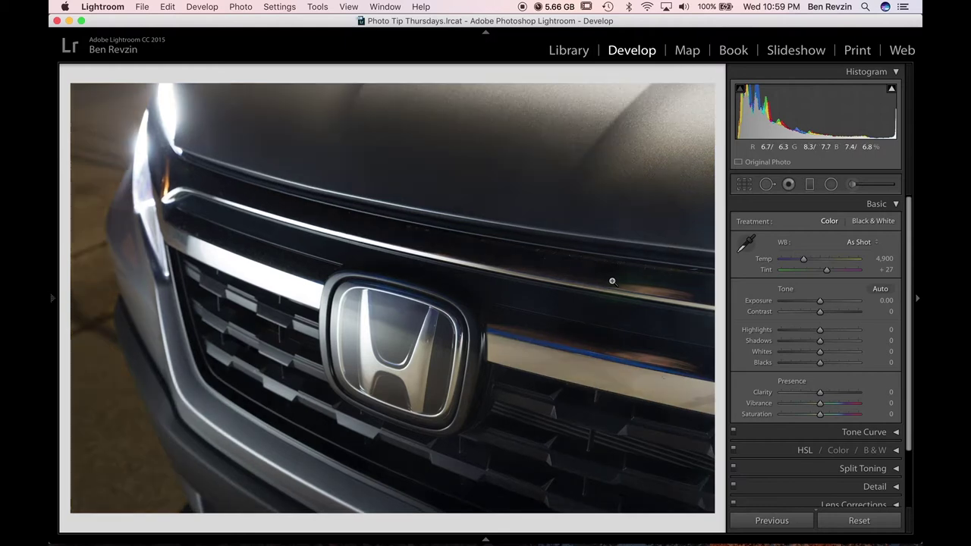
{"action": "key", "text": "backslash"}
{"action": "key", "text": "backslash"}
{"action": "key", "text": "y"}
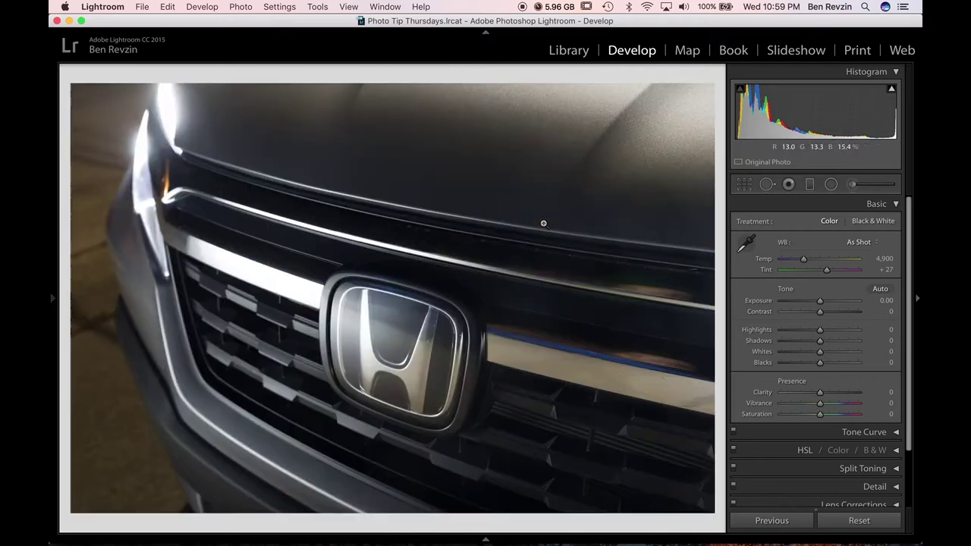
{"action": "key", "text": "y"}
- Enable chromatic aberration removal and lens profile corrections for the photo
{"action": "scroll", "coordinate": [853, 368], "scroll_direction": "down", "scroll_amount": 3}
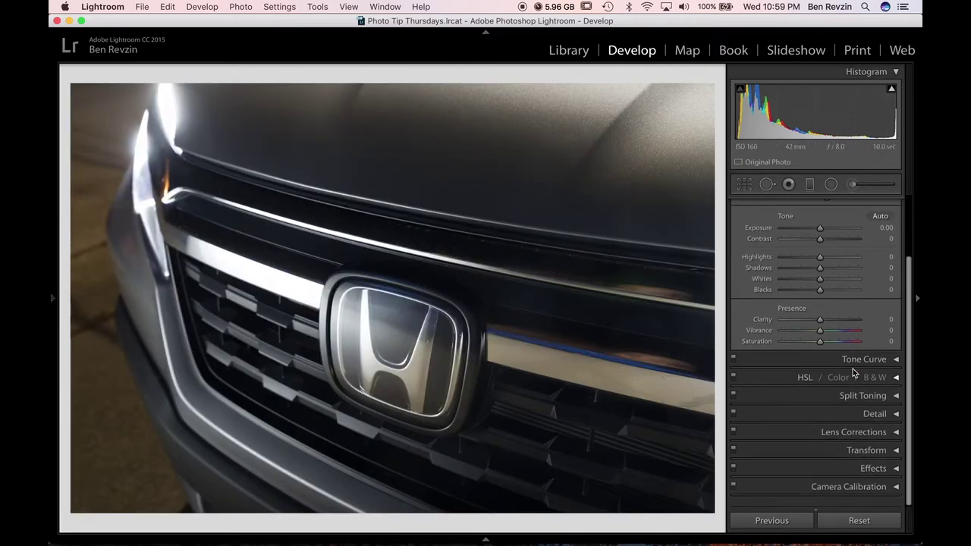
{"action": "left_click", "coordinate": [836, 435]}
{"action": "left_click", "coordinate": [742, 346]}
{"action": "left_click", "coordinate": [773, 355]}
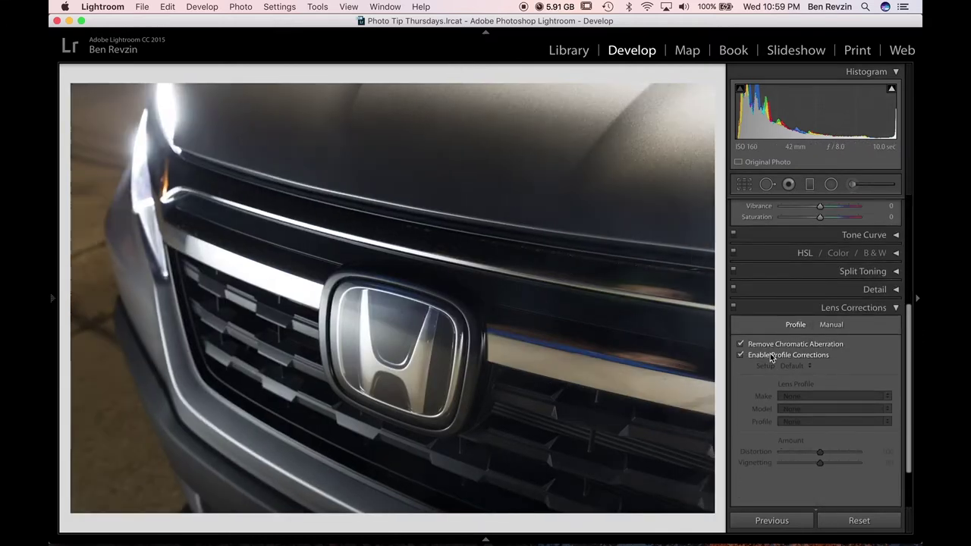
{"action": "left_click", "coordinate": [875, 306]}
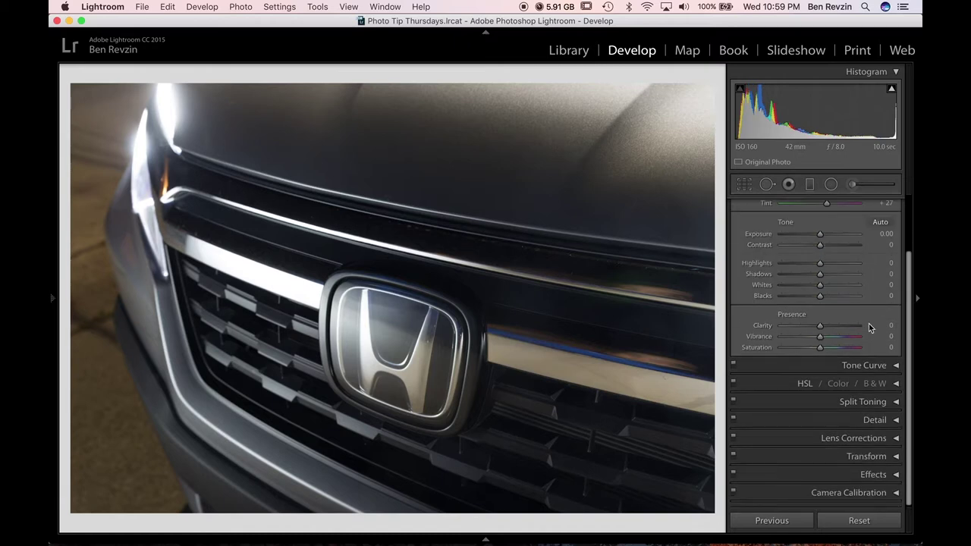
- Try the extremes of the blue primary saturation in Camera Calibration, and set it to -48
{"action": "left_click", "coordinate": [855, 493]}
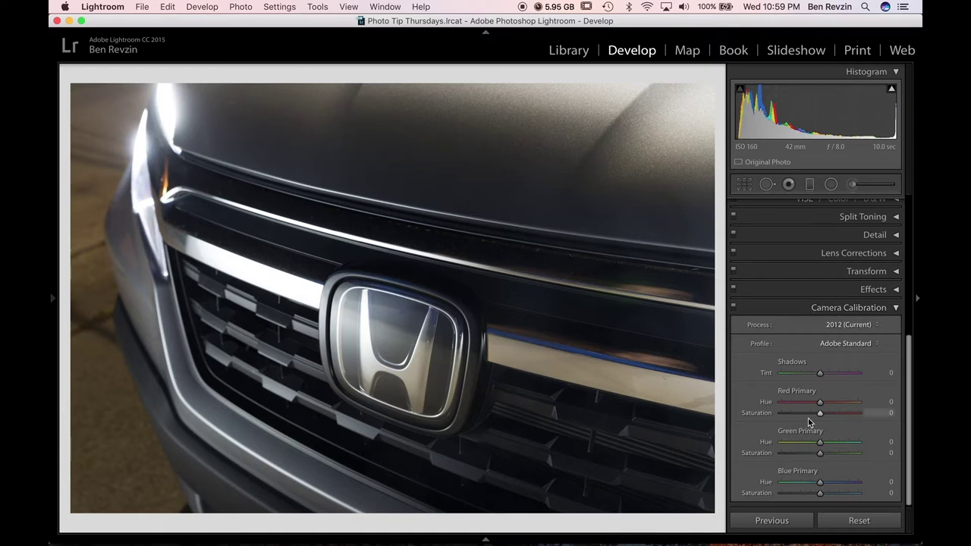
{"action": "left_click", "coordinate": [781, 492]}
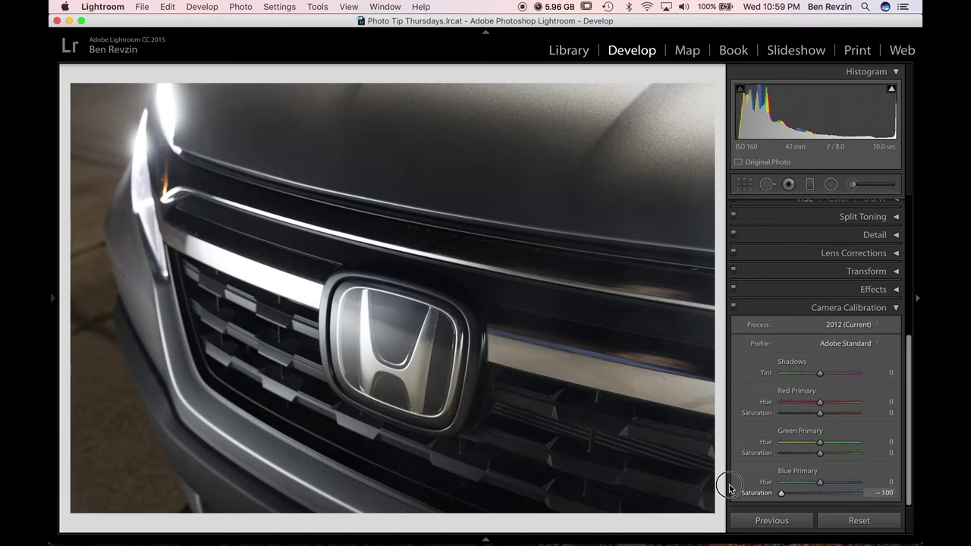
{"action": "left_click_drag", "start_coordinate": [781, 493], "coordinate": [907, 500]}
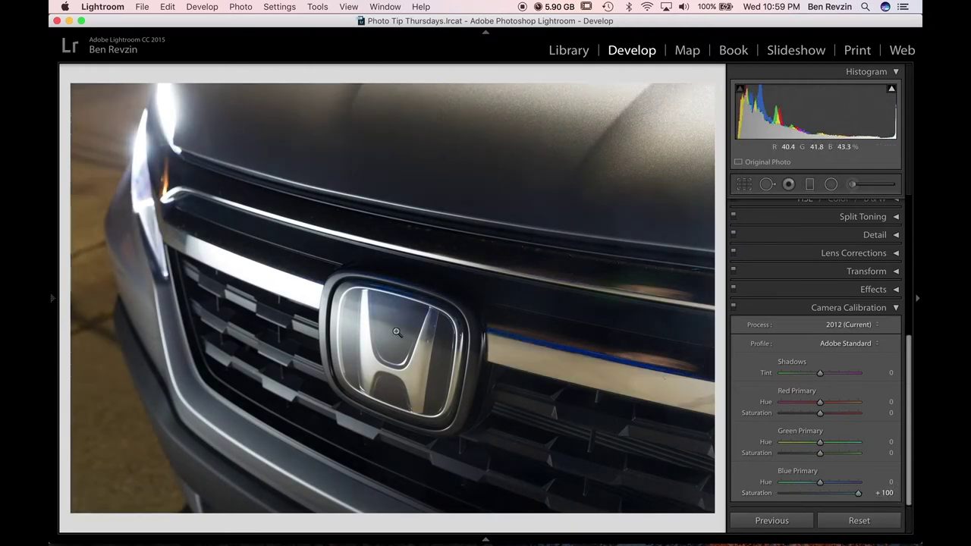
{"action": "mouse_move", "coordinate": [796, 494]}
{"action": "left_mouse_down"}
{"action": "mouse_move", "coordinate": [806, 500]}
{"action": "mouse_move", "coordinate": [787, 494]}
{"action": "mouse_move", "coordinate": [802, 494]}
{"action": "left_mouse_up"}
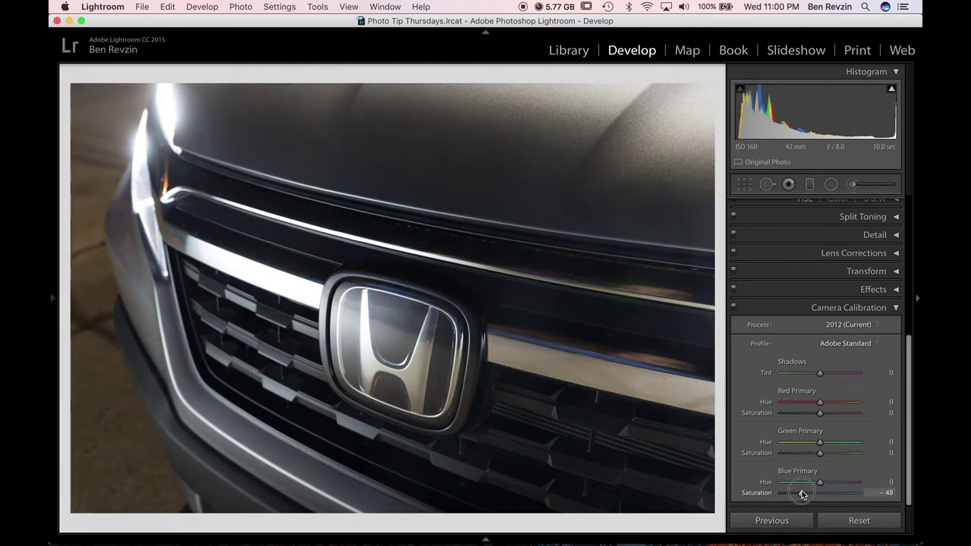
{"action": "left_click", "coordinate": [848, 307]}
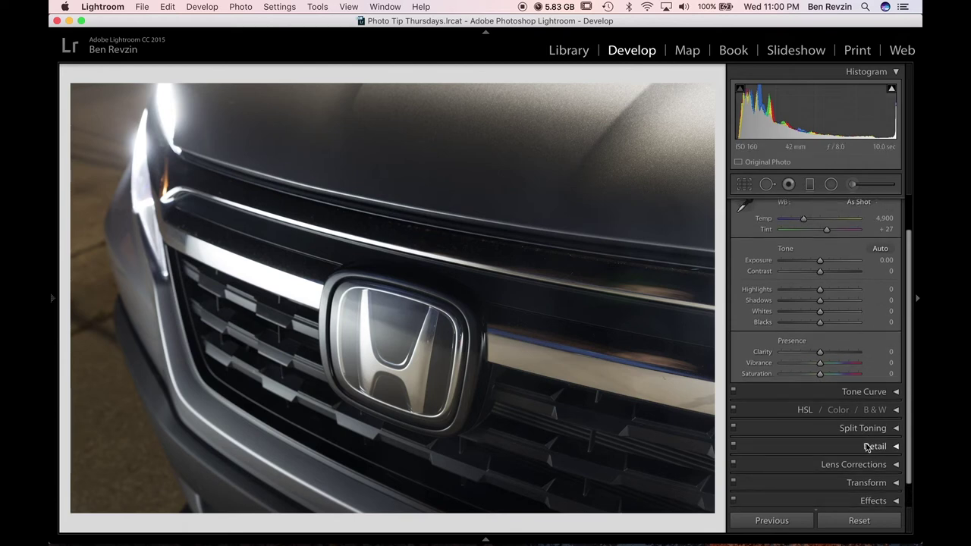
- Sharpen the photo with amount 72 and masking 74, previewing the edge mask and comparing with the detail settings off
{"action": "left_click", "coordinate": [867, 445]}
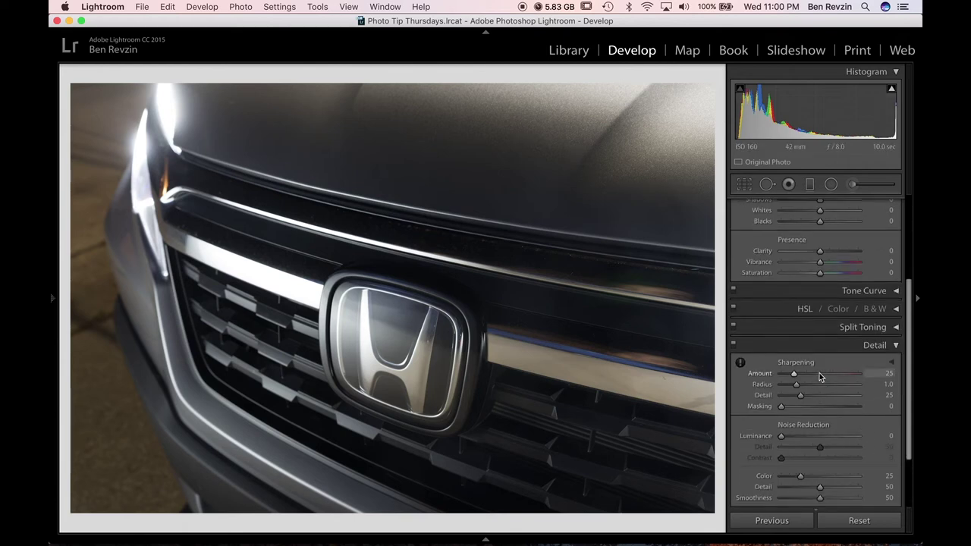
{"action": "mouse_move", "coordinate": [819, 373]}
{"action": "left_mouse_down"}
{"action": "mouse_move", "coordinate": [828, 373]}
{"action": "mouse_move", "coordinate": [819, 375]}
{"action": "left_mouse_up"}
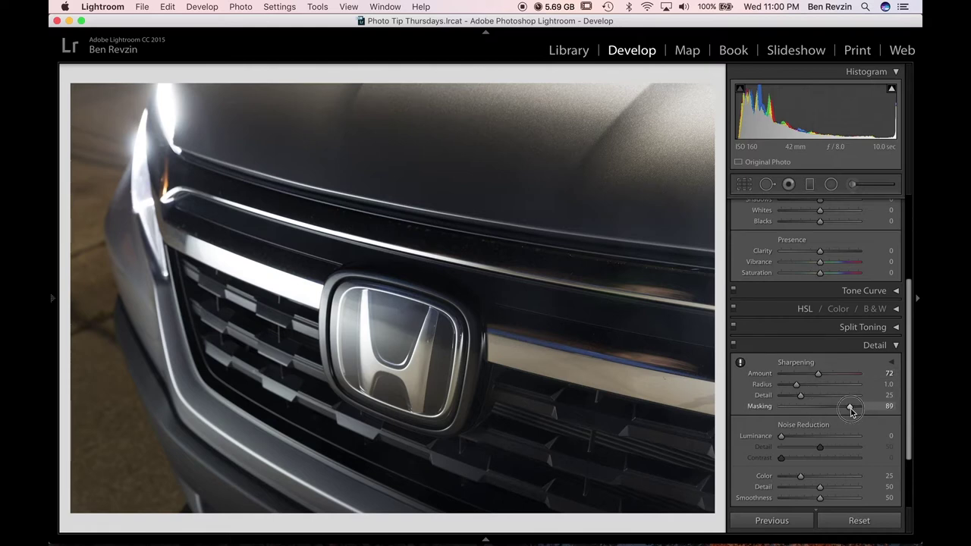
{"action": "left_click", "coordinate": [781, 407]}
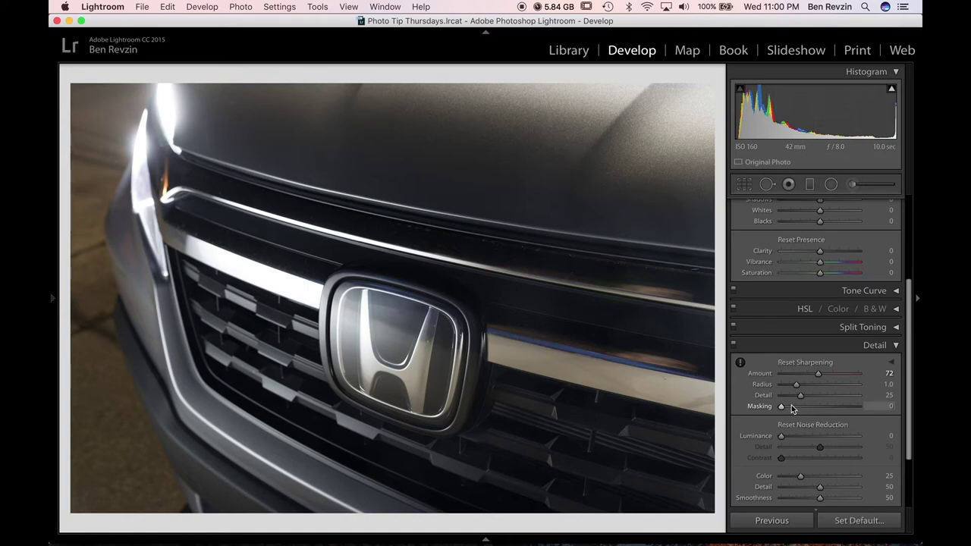
{"action": "left_click_drag", "start_coordinate": [782, 407], "coordinate": [839, 410]}
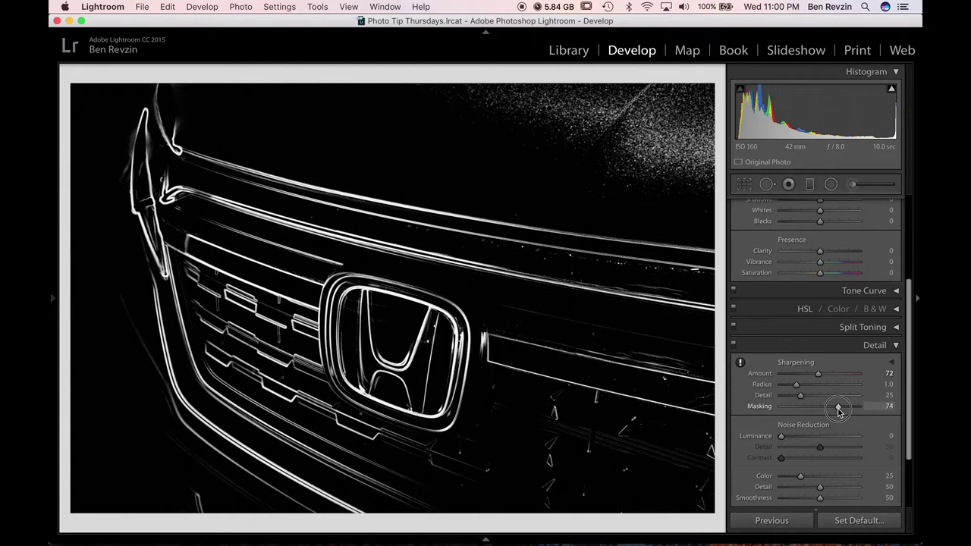
{"action": "left_click_drag", "start_coordinate": [839, 410], "coordinate": [839, 411]}
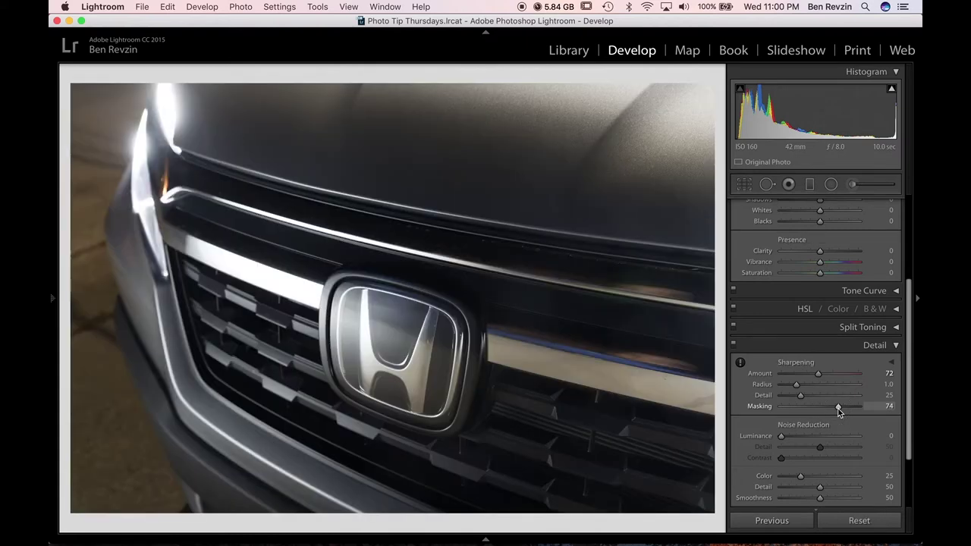
{"action": "left_click", "coordinate": [734, 346]}
{"action": "left_click", "coordinate": [734, 345]}
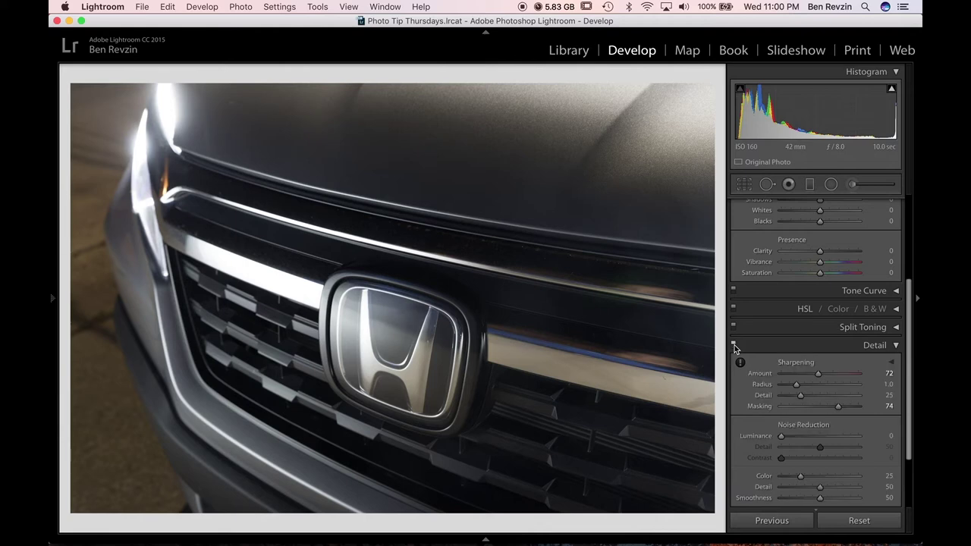
{"action": "left_click", "coordinate": [863, 343]}
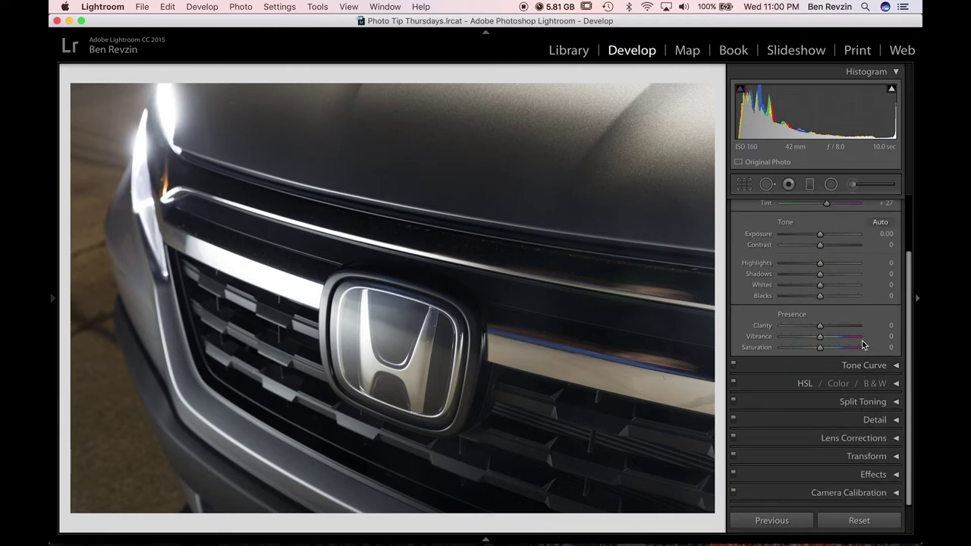
- Adjust the HSL luminance from the orange headlight reflection, giving orange +14 and yellow -13
{"action": "left_click", "coordinate": [805, 385]}
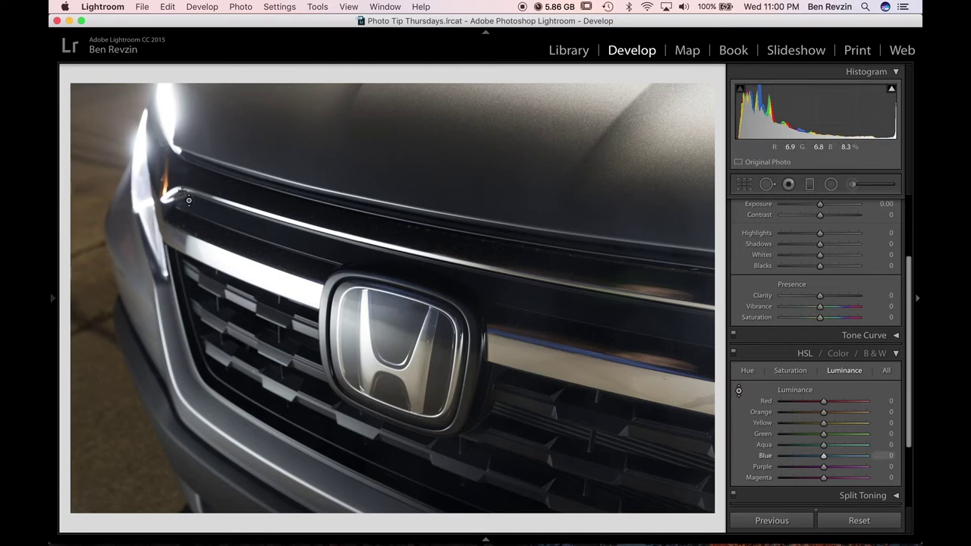
{"action": "mouse_move", "coordinate": [169, 185]}
{"action": "left_mouse_down"}
{"action": "mouse_move", "coordinate": [169, 211]}
{"action": "mouse_move", "coordinate": [170, 114]}
{"action": "mouse_move", "coordinate": [169, 187]}
{"action": "left_mouse_up"}
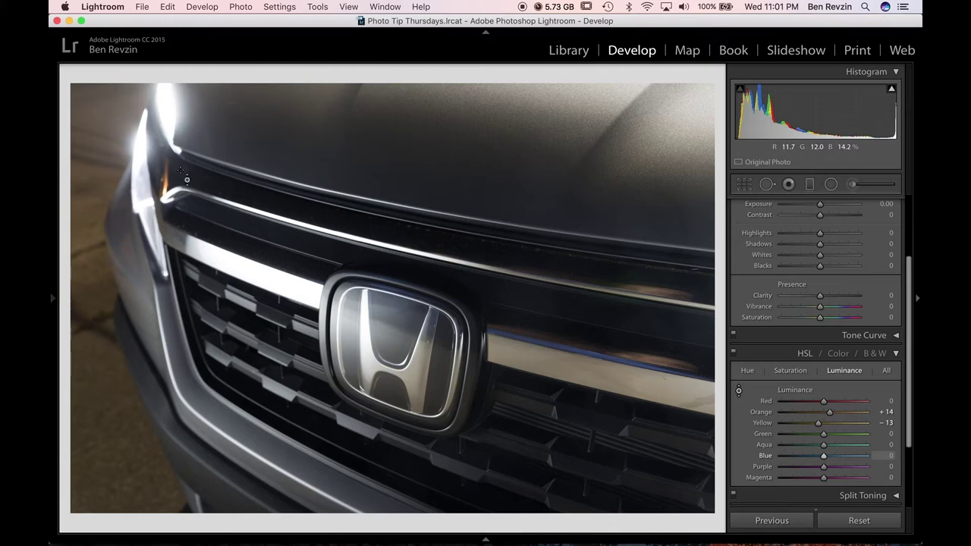
- Adjust the HSL saturation from the orange headlight reflection, giving orange +60 and yellow -26
{"action": "left_click", "coordinate": [789, 370]}
{"action": "left_click", "coordinate": [742, 391]}
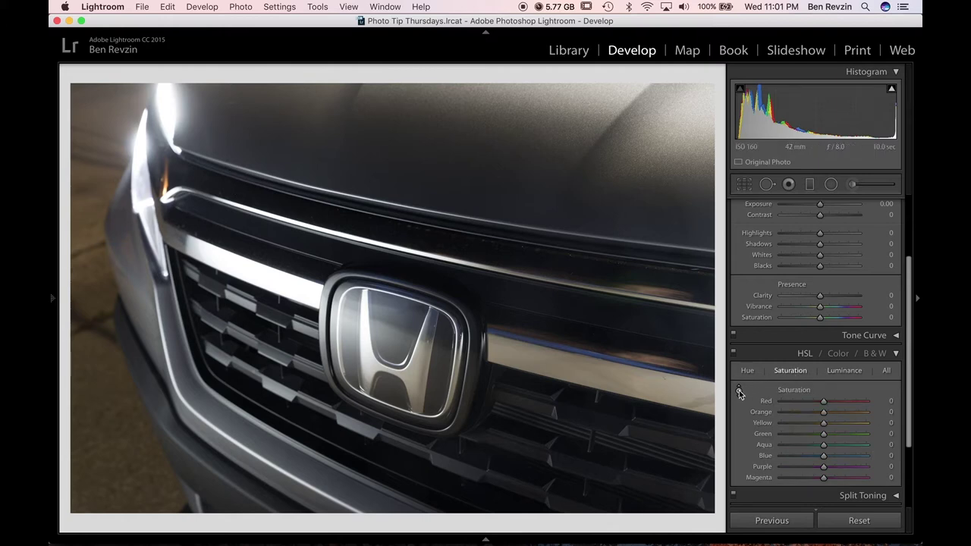
{"action": "mouse_move", "coordinate": [171, 188]}
{"action": "left_mouse_down"}
{"action": "mouse_move", "coordinate": [144, 540]}
{"action": "mouse_move", "coordinate": [134, 57]}
{"action": "mouse_move", "coordinate": [114, 7]}
{"action": "mouse_move", "coordinate": [157, 235]}
{"action": "mouse_move", "coordinate": [157, 100]}
{"action": "mouse_move", "coordinate": [157, 123]}
{"action": "mouse_move", "coordinate": [121, 7]}
{"action": "mouse_move", "coordinate": [130, 394]}
{"action": "mouse_move", "coordinate": [124, 240]}
{"action": "mouse_move", "coordinate": [168, 191]}
{"action": "left_mouse_up"}
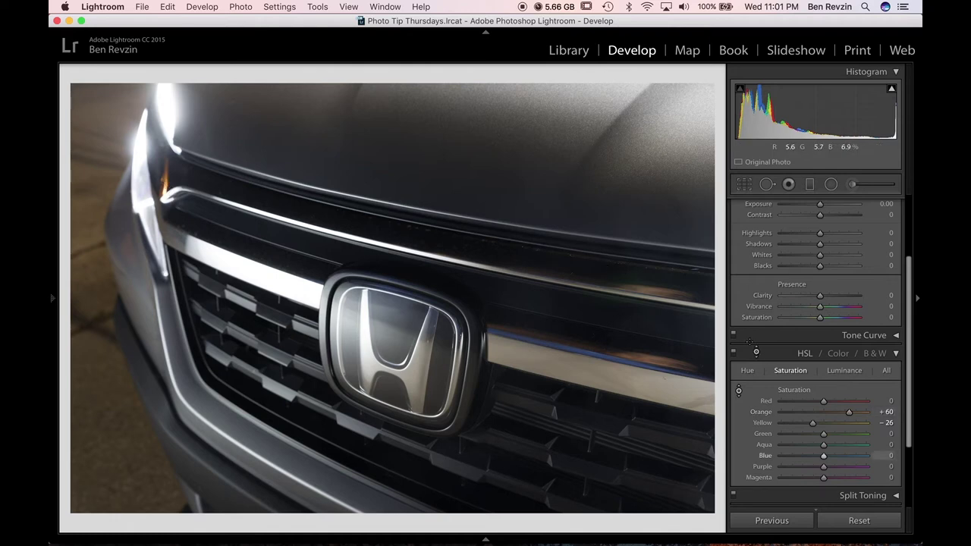
- Adjust the HSL luminance from the chrome trim to yellow +17 and green +2, and compare the photo before and after
{"action": "left_click", "coordinate": [840, 373]}
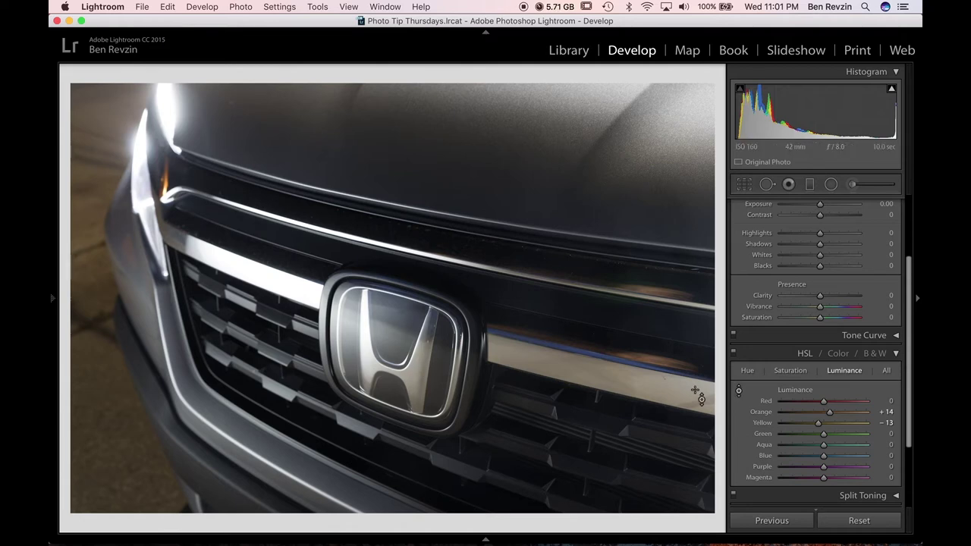
{"action": "left_click_drag", "start_coordinate": [695, 390], "coordinate": [695, 347]}
{"action": "left_click_drag", "start_coordinate": [419, 383], "coordinate": [419, 364]}
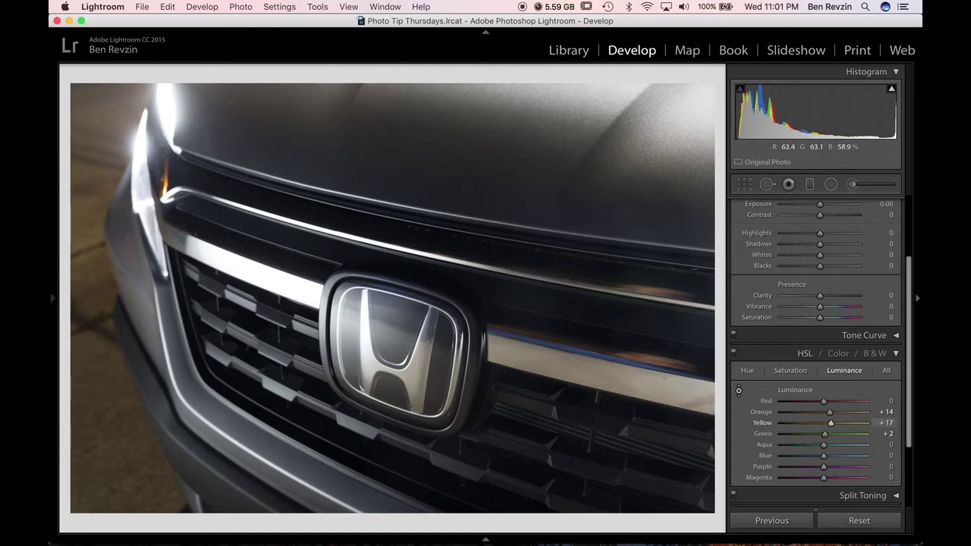
{"action": "key", "text": "y"}
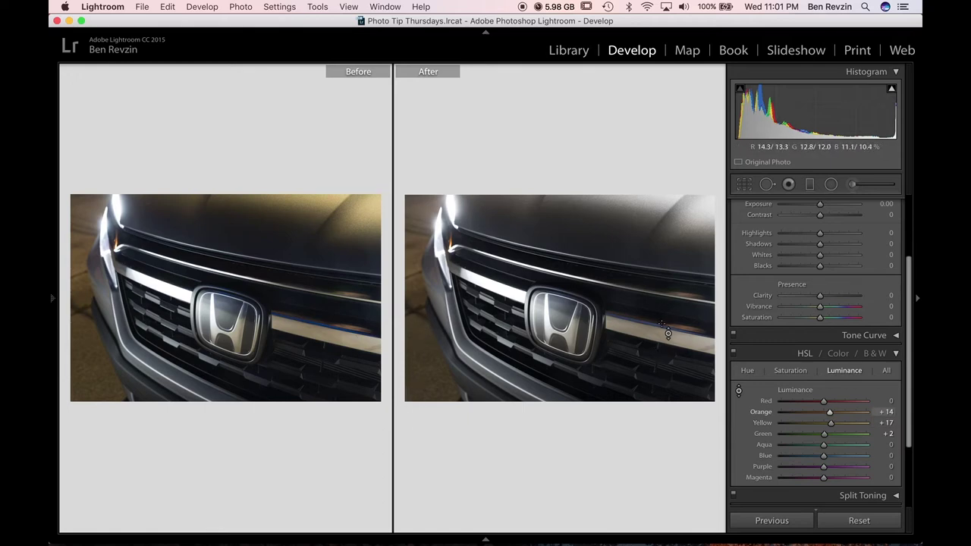
{"action": "key", "text": "y"}
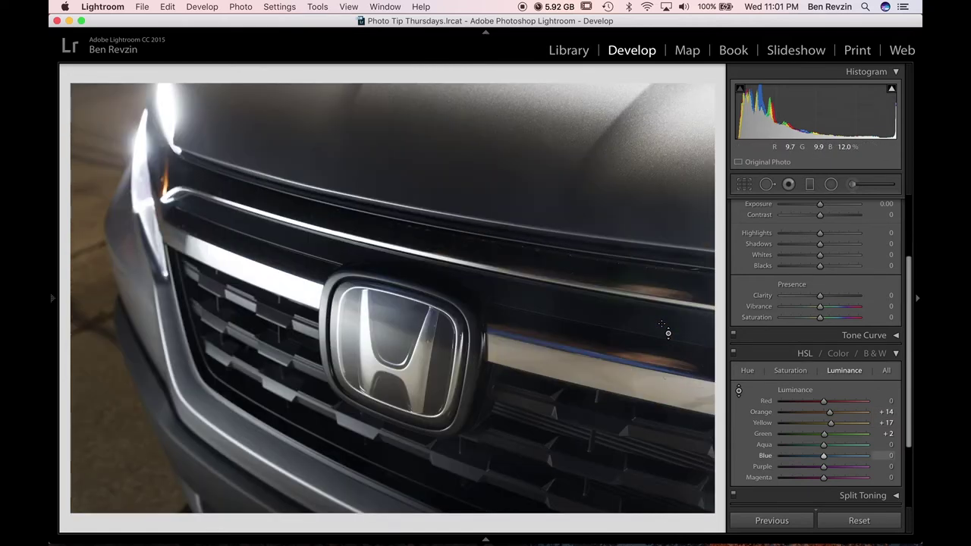
{"action": "key", "text": "y"}
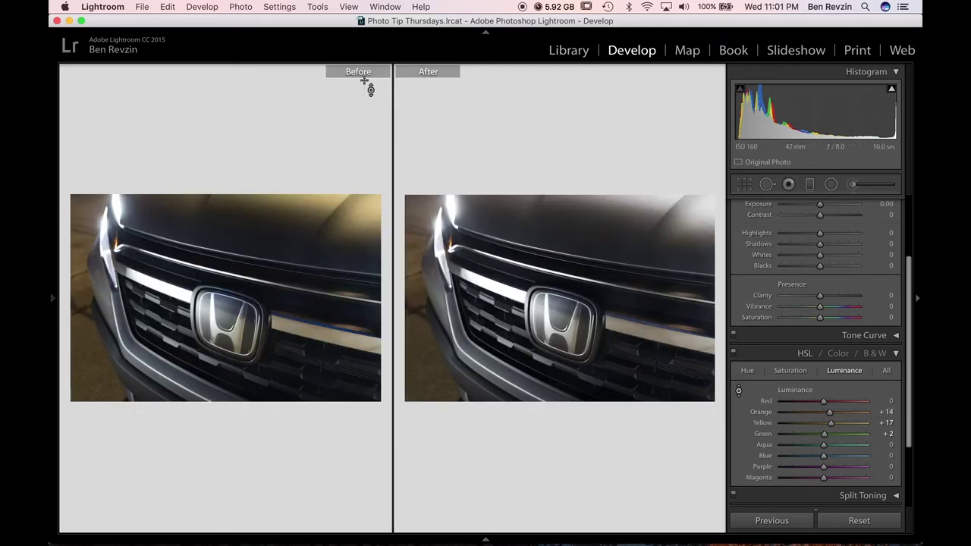
{"action": "key", "text": "y"}
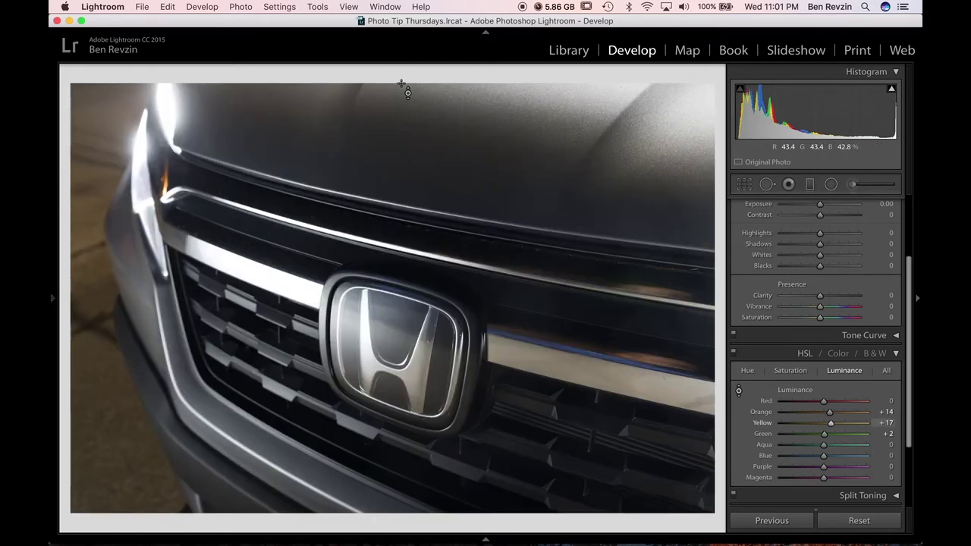
- Shape the RGB point curve with a highlight point at 71.4 / 70.6 % and a lowered shadow point, comparing the photo with the curve off
{"action": "left_click", "coordinate": [896, 354]}
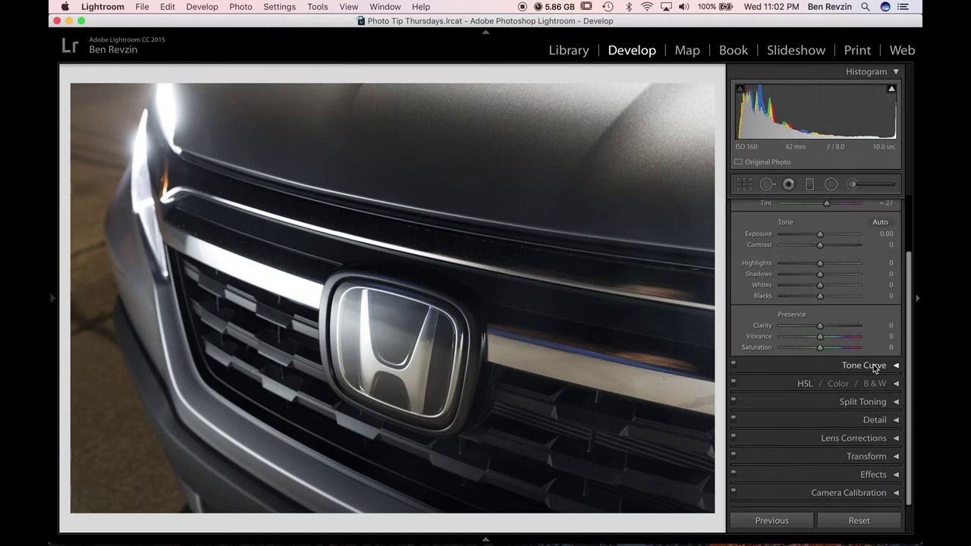
{"action": "left_click", "coordinate": [875, 367]}
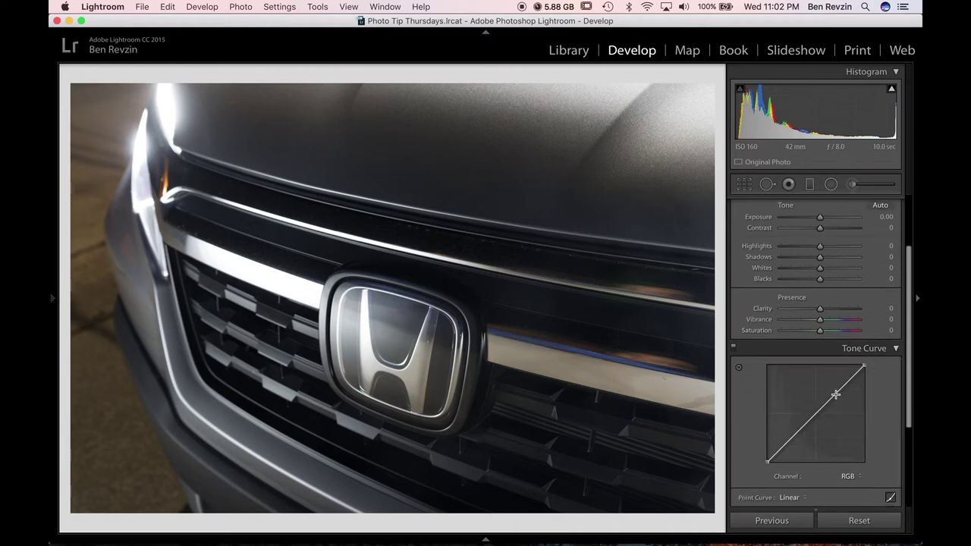
{"action": "mouse_move", "coordinate": [845, 385]}
{"action": "left_mouse_down"}
{"action": "mouse_move", "coordinate": [843, 399]}
{"action": "mouse_move", "coordinate": [843, 389]}
{"action": "left_mouse_up"}
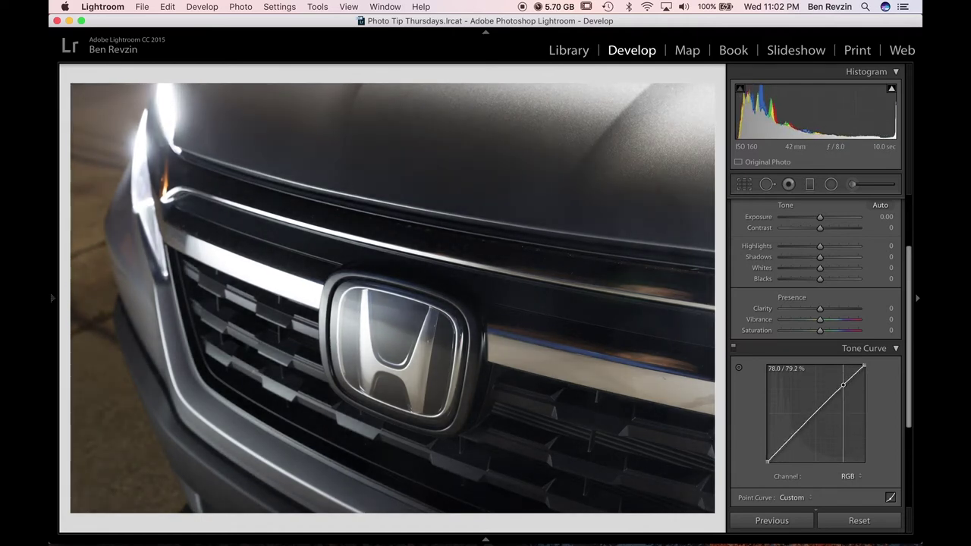
{"action": "left_click", "coordinate": [781, 448]}
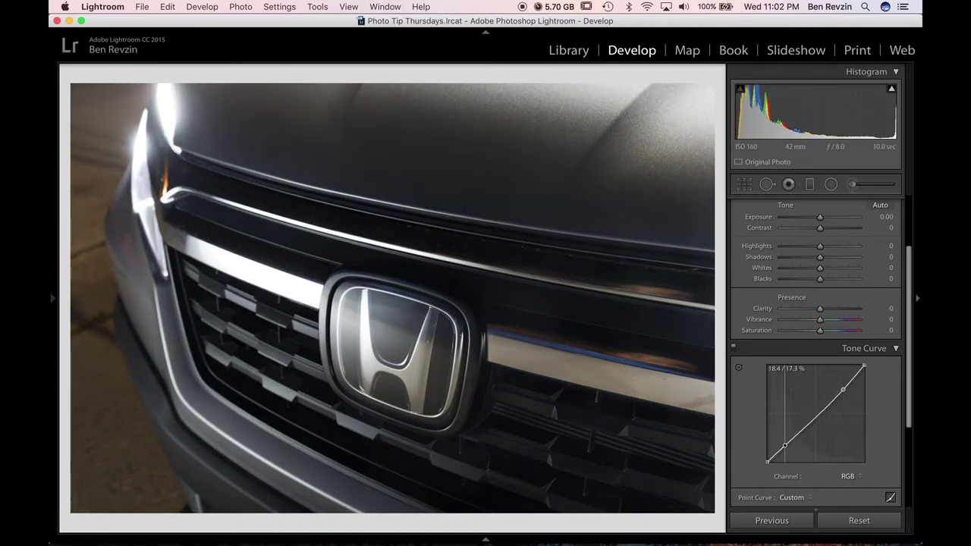
{"action": "left_click_drag", "start_coordinate": [781, 447], "coordinate": [777, 453]}
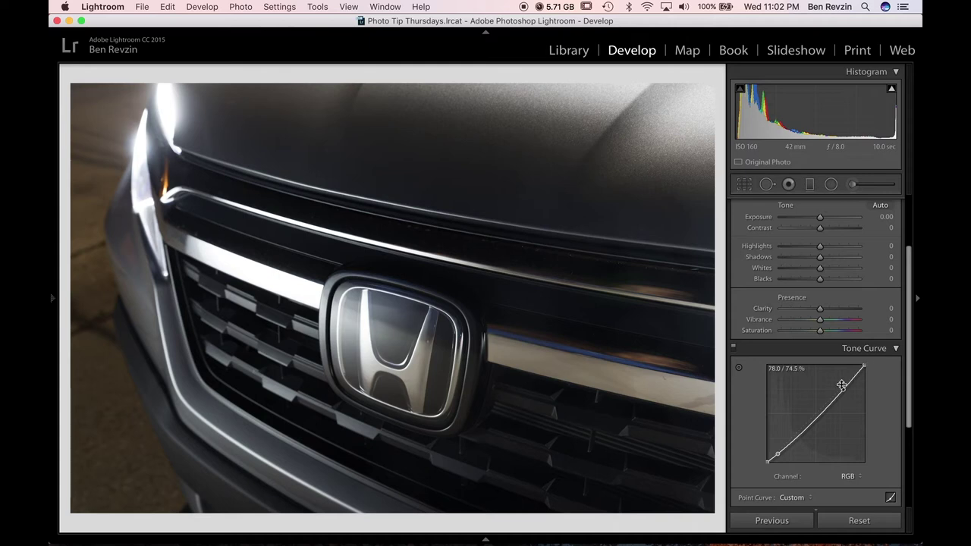
{"action": "mouse_move", "coordinate": [842, 389]}
{"action": "left_mouse_down"}
{"action": "mouse_move", "coordinate": [824, 375]}
{"action": "mouse_move", "coordinate": [835, 393]}
{"action": "left_mouse_up"}
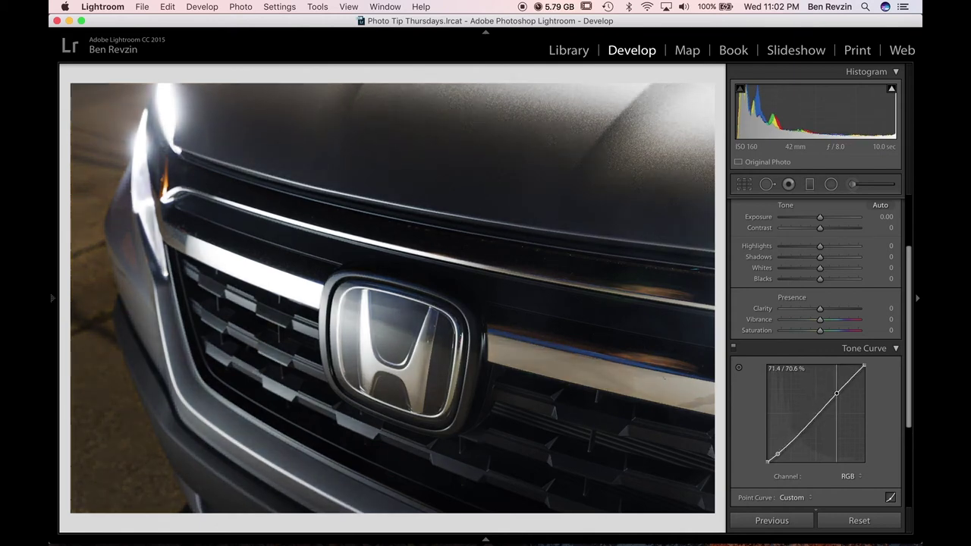
{"action": "left_click", "coordinate": [733, 348]}
{"action": "left_click", "coordinate": [734, 348]}
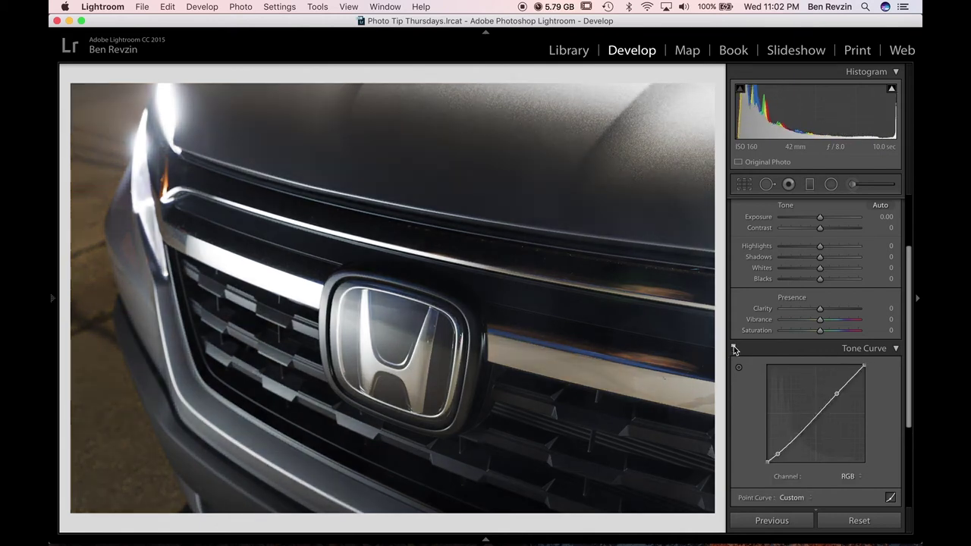
{"action": "left_click", "coordinate": [734, 349]}
{"action": "left_click", "coordinate": [734, 349]}
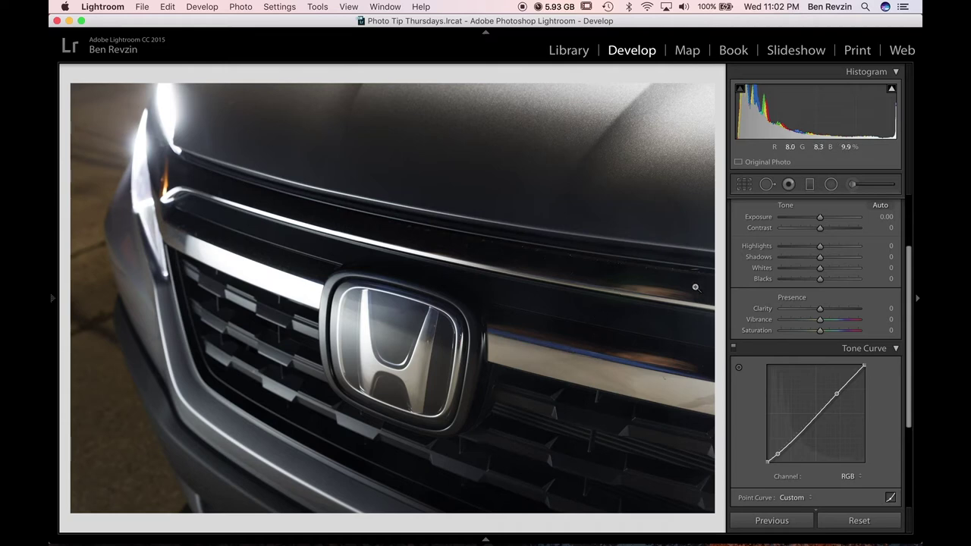
- Send the grille photo from Lightroom to Photoshop for further editing
{"action": "right_click", "coordinate": [484, 334]}
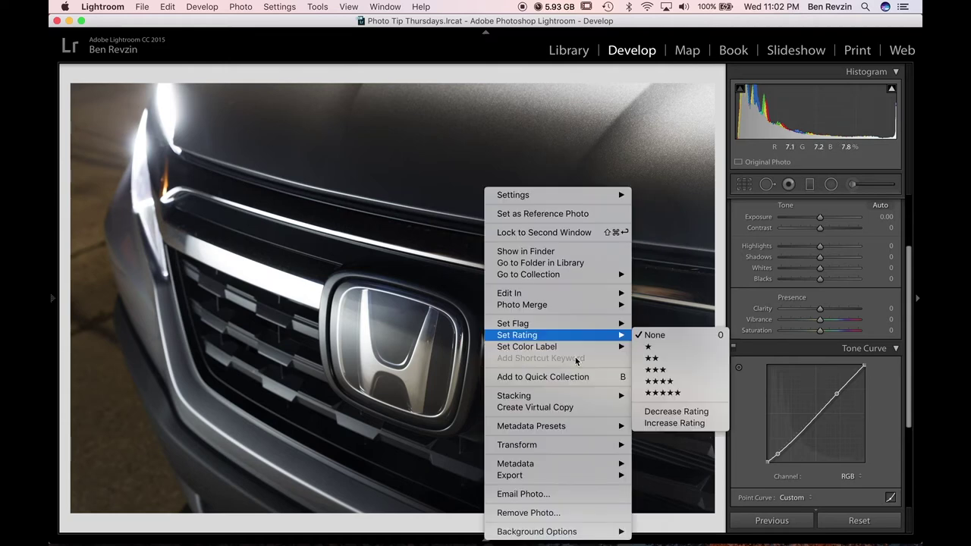
{"action": "mouse_move", "coordinate": [601, 298]}
{"action": "left_click", "coordinate": [660, 293]}
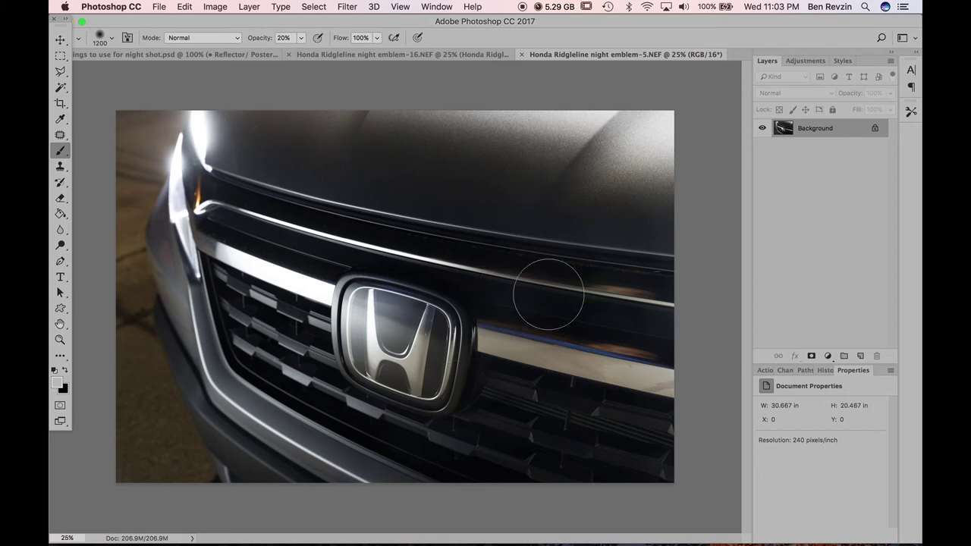
- Examine the layered Honda Ridgeline night emblem-16.NEF document by toggling the visibility of its top and base layers
{"action": "left_click", "coordinate": [173, 55]}
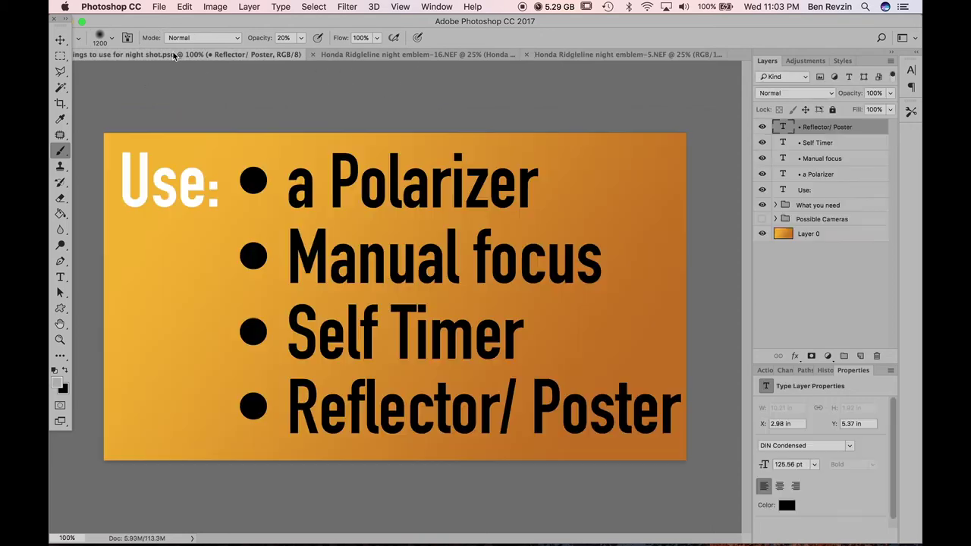
{"action": "left_click", "coordinate": [356, 55]}
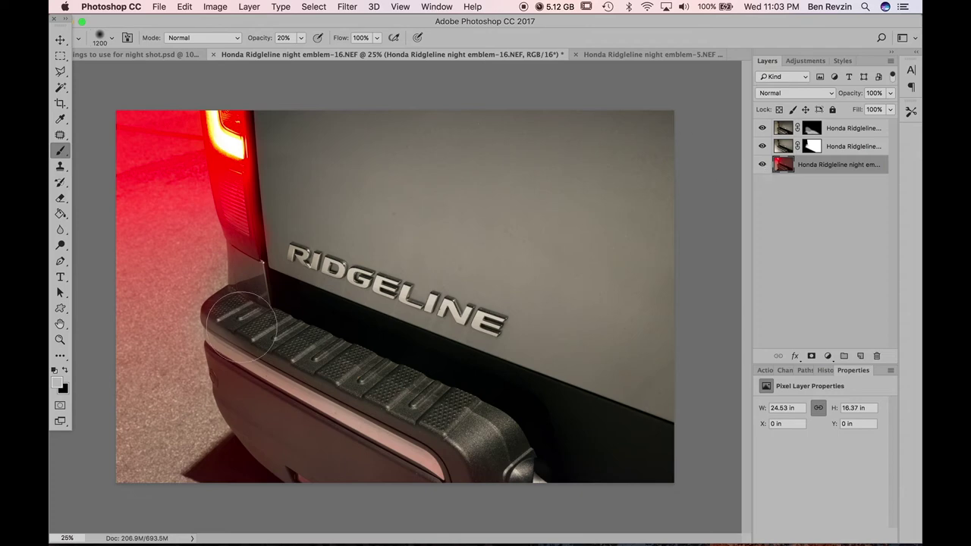
{"action": "left_click", "coordinate": [762, 164]}
{"action": "left_click", "coordinate": [761, 125]}
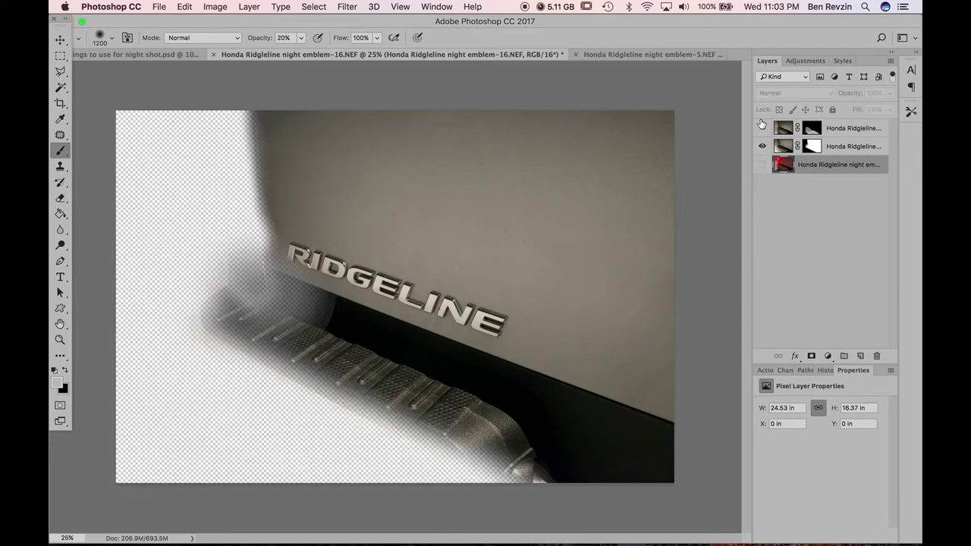
{"action": "left_click", "coordinate": [761, 126]}
{"action": "left_click", "coordinate": [762, 128]}
{"action": "left_click", "coordinate": [763, 130]}
{"action": "left_click", "coordinate": [761, 164]}
- Disable the layer masks on the two upper layers of the Ridgeline tailgate composite
{"action": "left_click", "coordinate": [810, 129]}
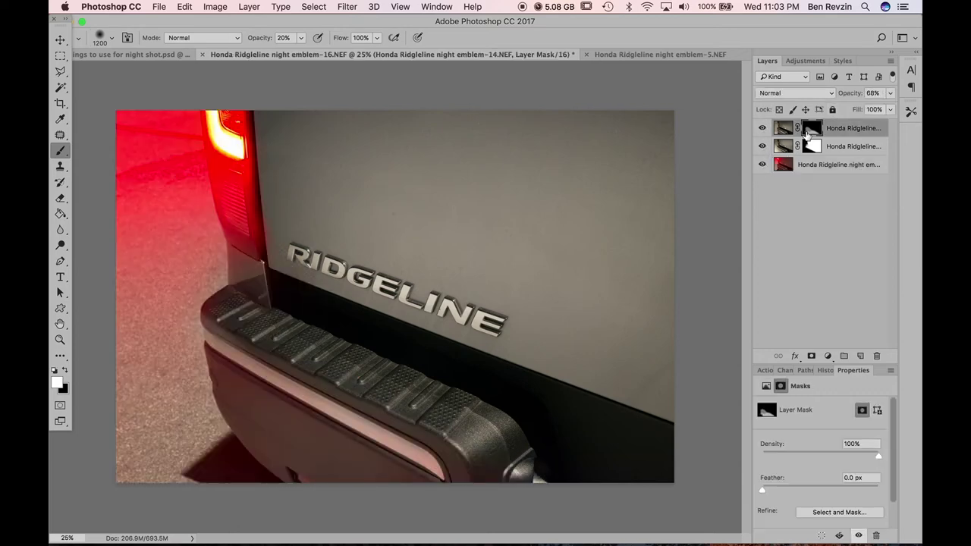
{"action": "right_click", "coordinate": [809, 134]}
{"action": "left_click", "coordinate": [802, 134]}
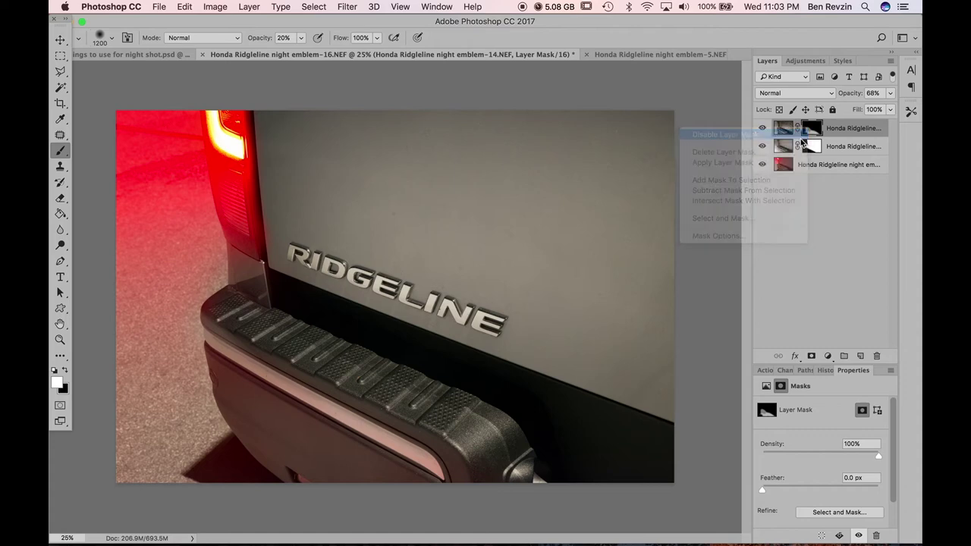
{"action": "right_click", "coordinate": [810, 147]}
{"action": "left_click", "coordinate": [802, 151]}
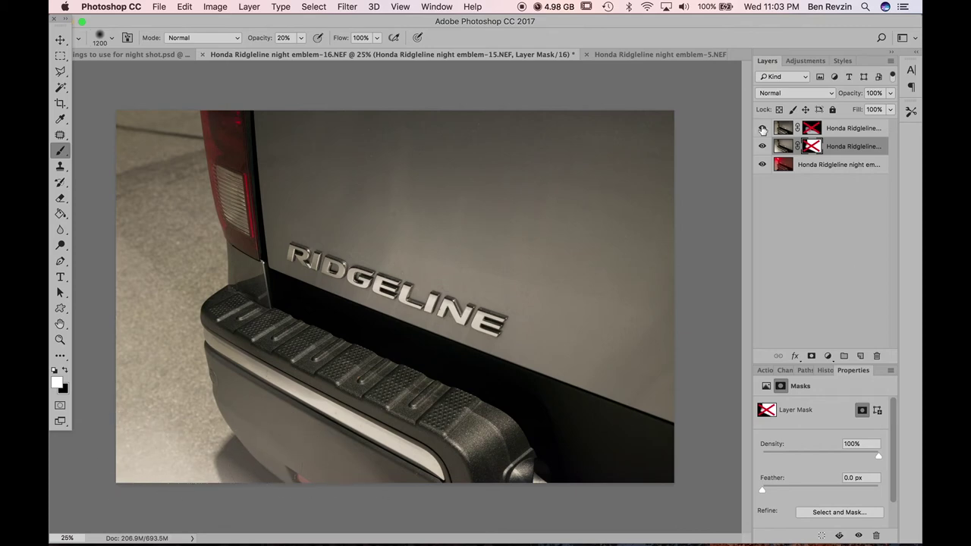
- Compare the exposures in the tailgate composite by toggling the upper layers, ending with only the red taillight layer shown
{"action": "left_click", "coordinate": [763, 130]}
{"action": "left_click", "coordinate": [763, 130]}
{"action": "left_click", "coordinate": [763, 130]}
{"action": "left_click", "coordinate": [762, 130]}
{"action": "left_click", "coordinate": [764, 129]}
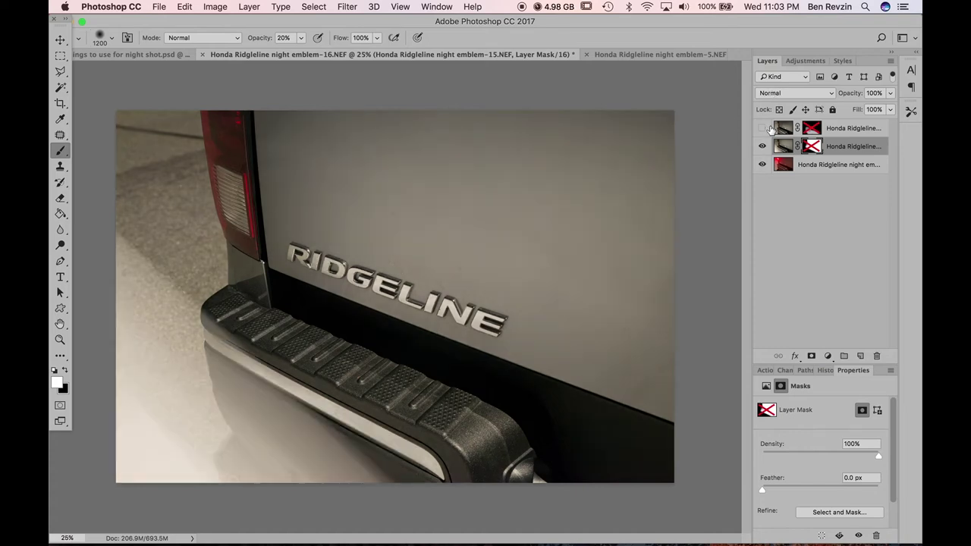
{"action": "left_click", "coordinate": [764, 129]}
{"action": "left_click", "coordinate": [789, 131]}
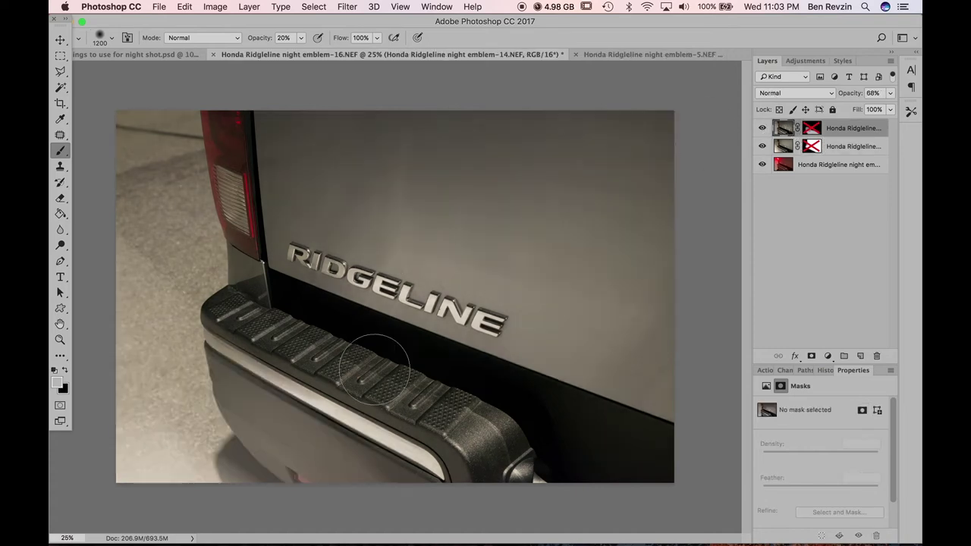
{"action": "left_click", "coordinate": [762, 128]}
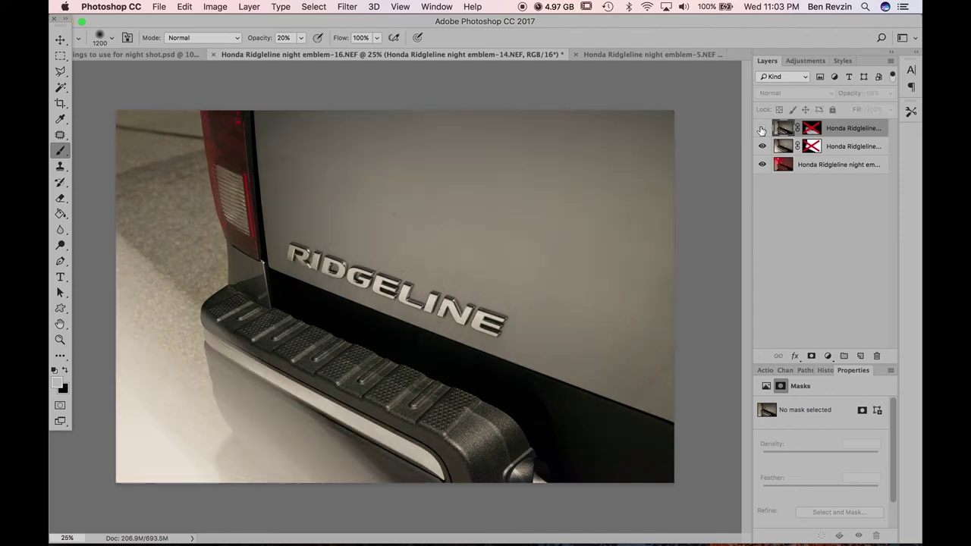
{"action": "left_click", "coordinate": [762, 129]}
{"action": "left_click", "coordinate": [762, 129]}
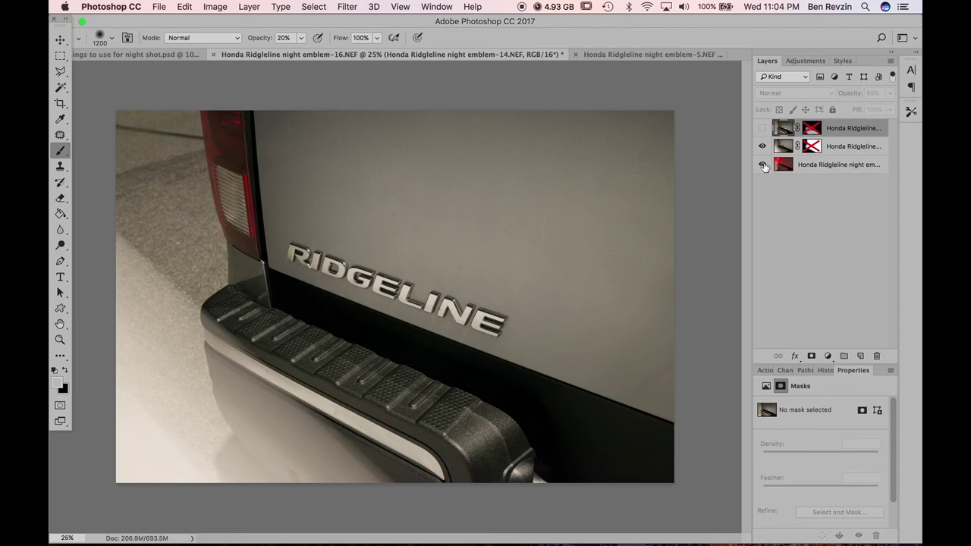
{"action": "left_click", "coordinate": [761, 147]}
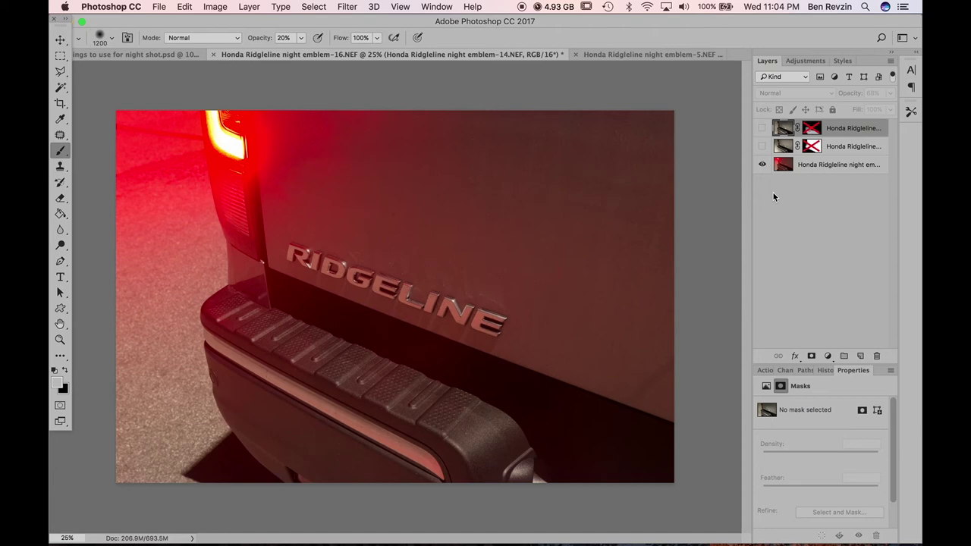
- Show both upper layers of the tailgate composite again and re-enable their layer masks
{"action": "left_click", "coordinate": [761, 145]}
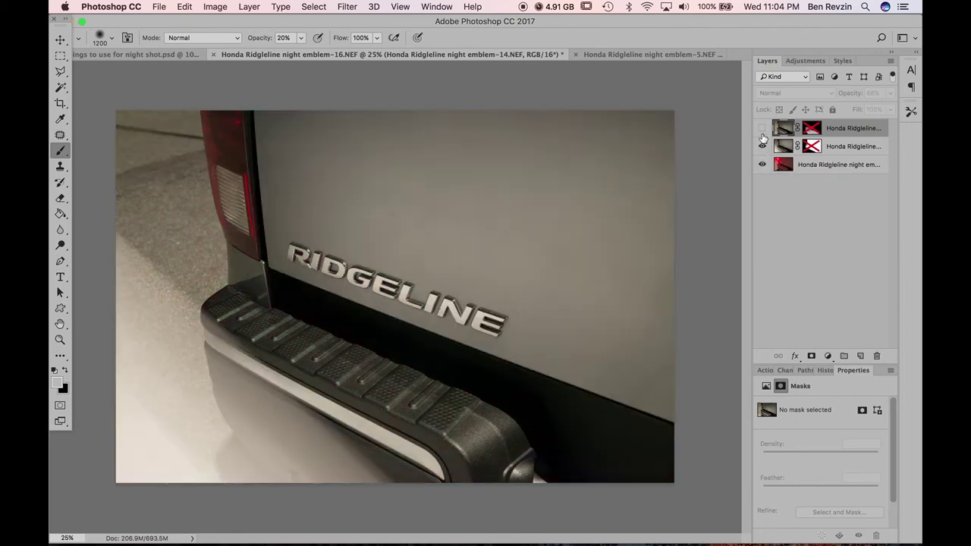
{"action": "left_click", "coordinate": [761, 127]}
{"action": "left_click", "coordinate": [810, 144], "text": "shift"}
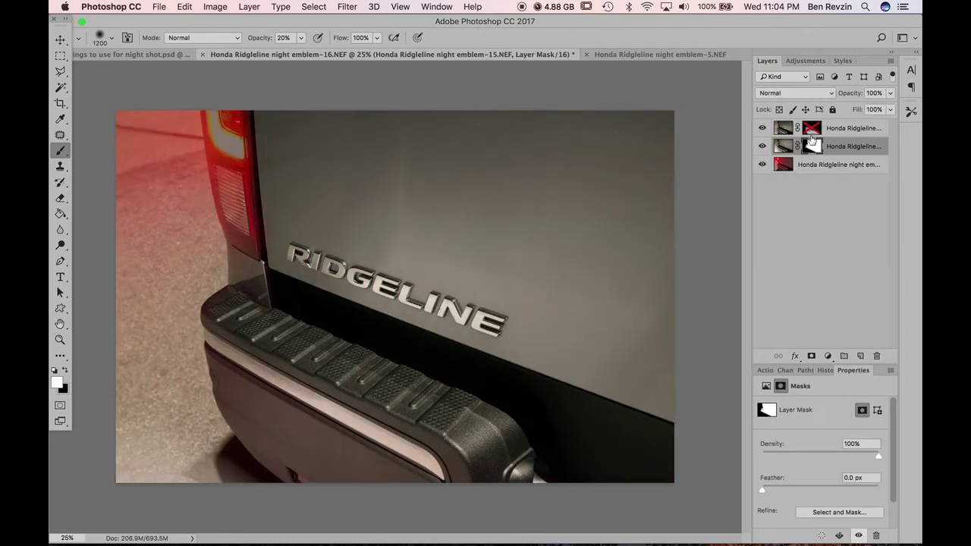
{"action": "left_click", "coordinate": [811, 129], "text": "shift"}
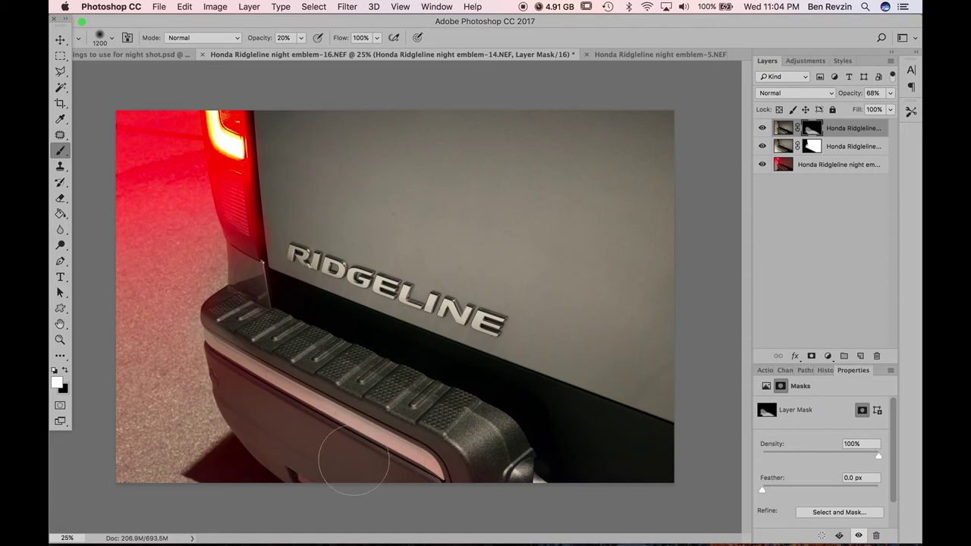
{"action": "mouse_move", "coordinate": [353, 461]}
{"action": "left_mouse_down"}
{"action": "mouse_move", "coordinate": [367, 454]}
{"action": "mouse_move", "coordinate": [396, 466]}
{"action": "mouse_move", "coordinate": [285, 440]}
{"action": "left_mouse_up"}
- In Honda Ridgleline night emblem-5.NEF, outline the orange reflection above the upper chrome trim line and remove it with a Content-Aware fill at 100% opacity
{"action": "left_click", "coordinate": [635, 55]}
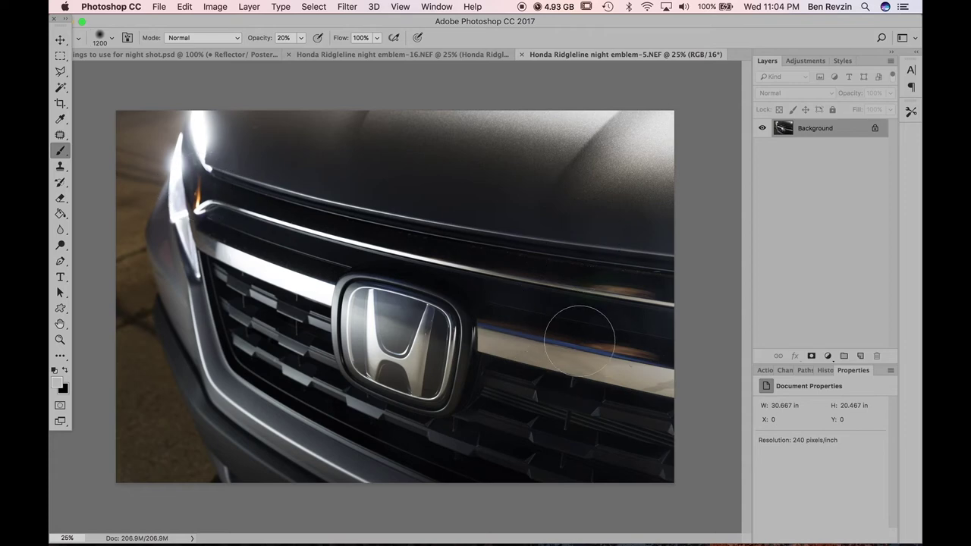
{"action": "key", "text": "l"}
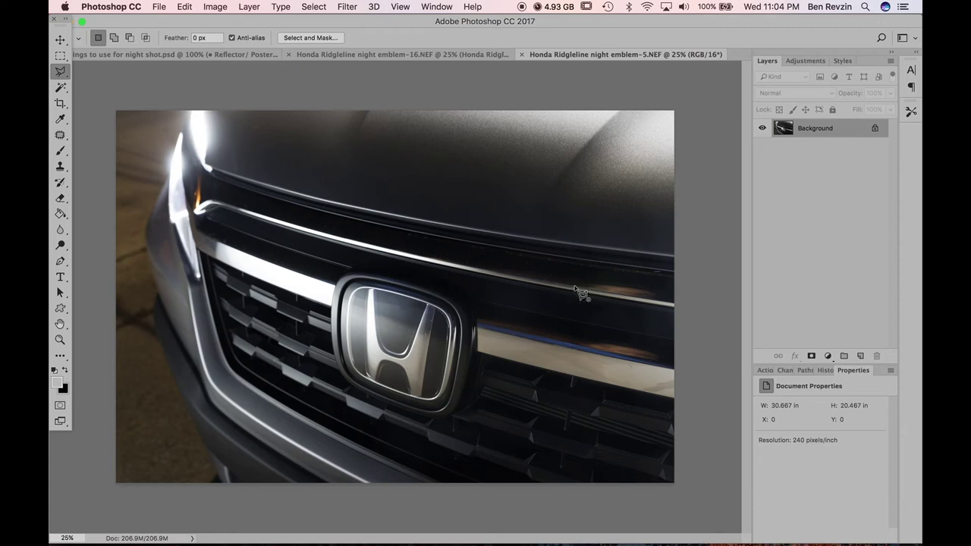
{"action": "left_click", "coordinate": [574, 285]}
{"action": "left_click", "coordinate": [663, 302]}
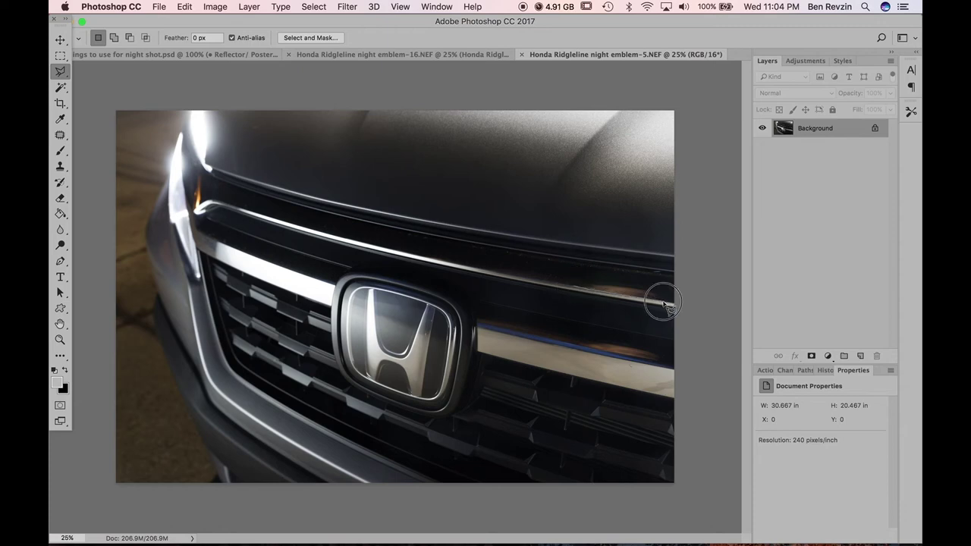
{"action": "left_click", "coordinate": [661, 288]}
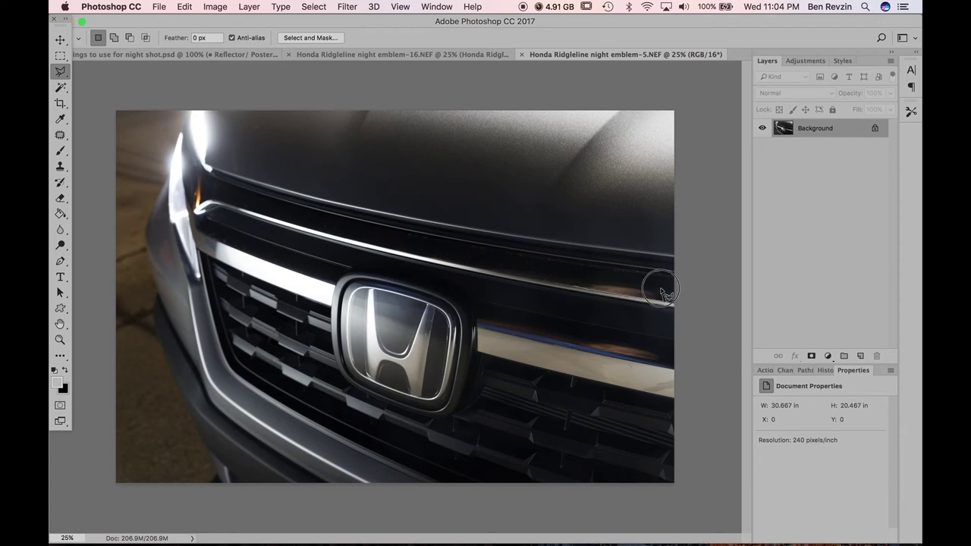
{"action": "left_click", "coordinate": [574, 286]}
{"action": "key", "text": "shift+BackSpace"}
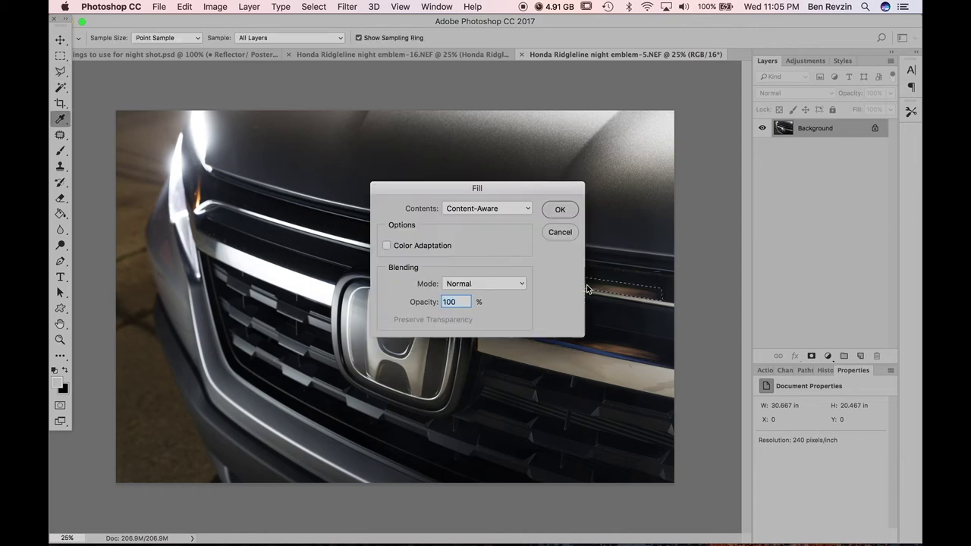
{"action": "key", "text": "Return"}
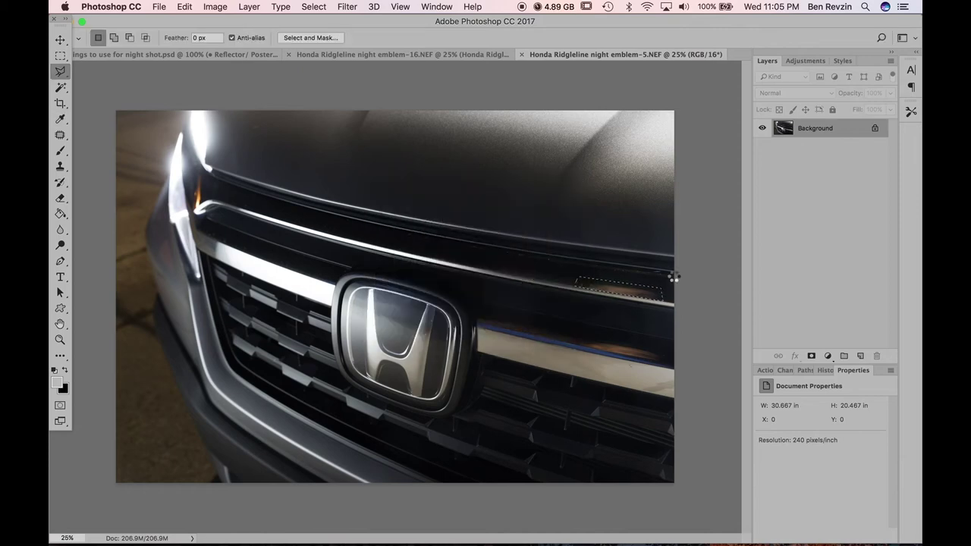
{"action": "key", "text": "m"}
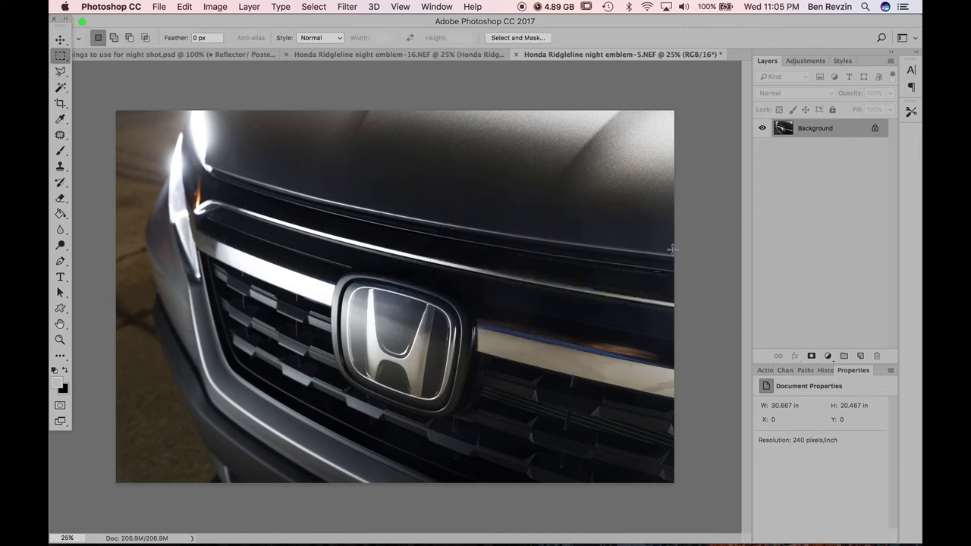
{"action": "left_click", "coordinate": [471, 6]}
{"action": "type", "text": "content"}
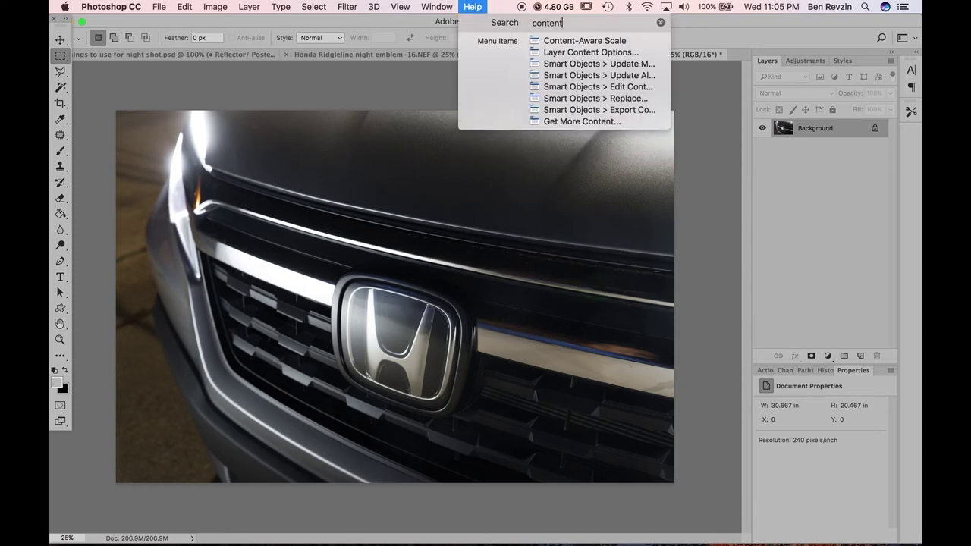
{"action": "key", "text": "Down"}
{"action": "key", "text": "Up"}
{"action": "type", "text": "fill"}
{"action": "key", "text": "Return"}
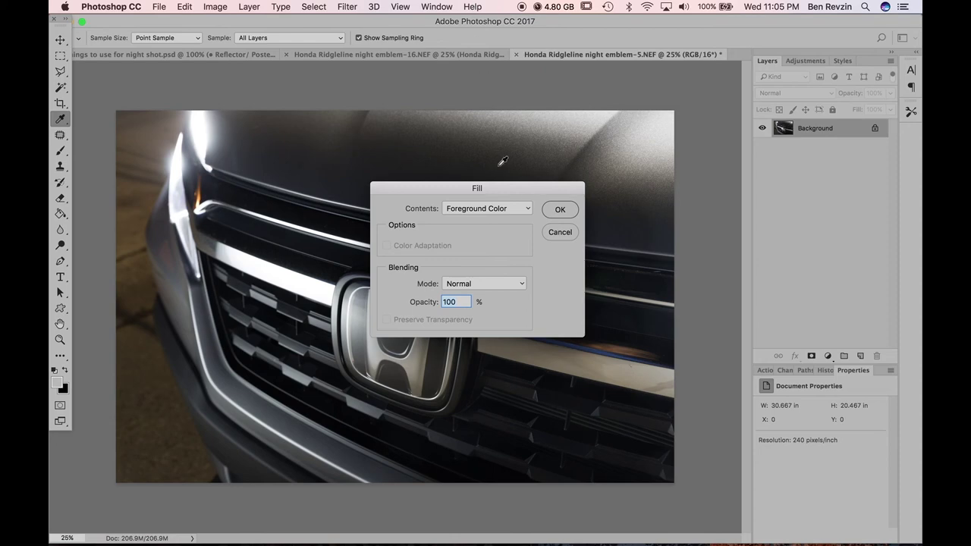
{"action": "left_click", "coordinate": [504, 211]}
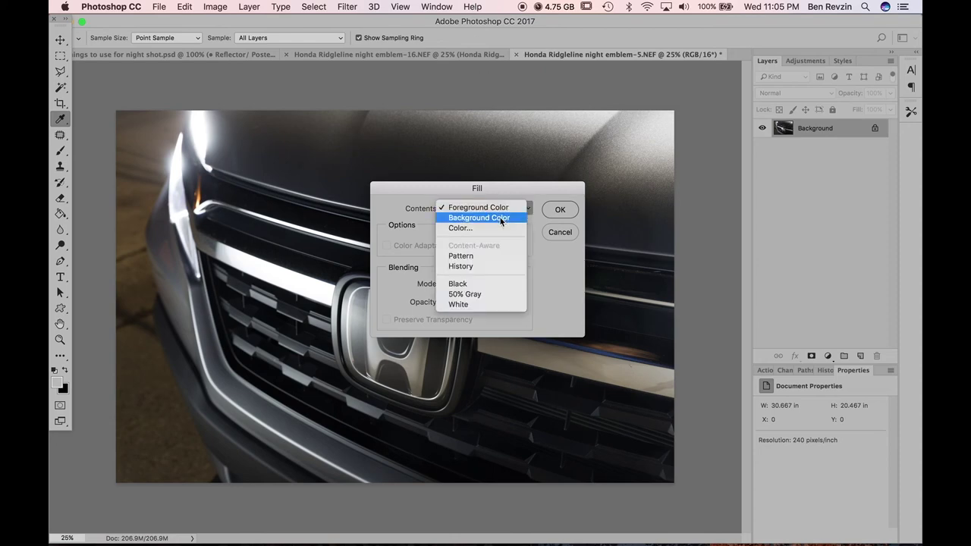
{"action": "left_click", "coordinate": [563, 235]}
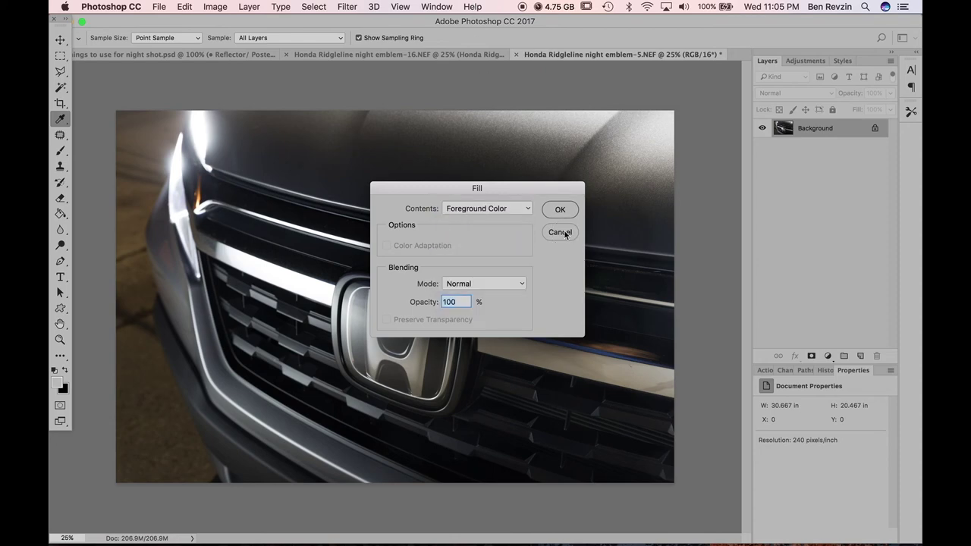
{"action": "left_click", "coordinate": [559, 232]}
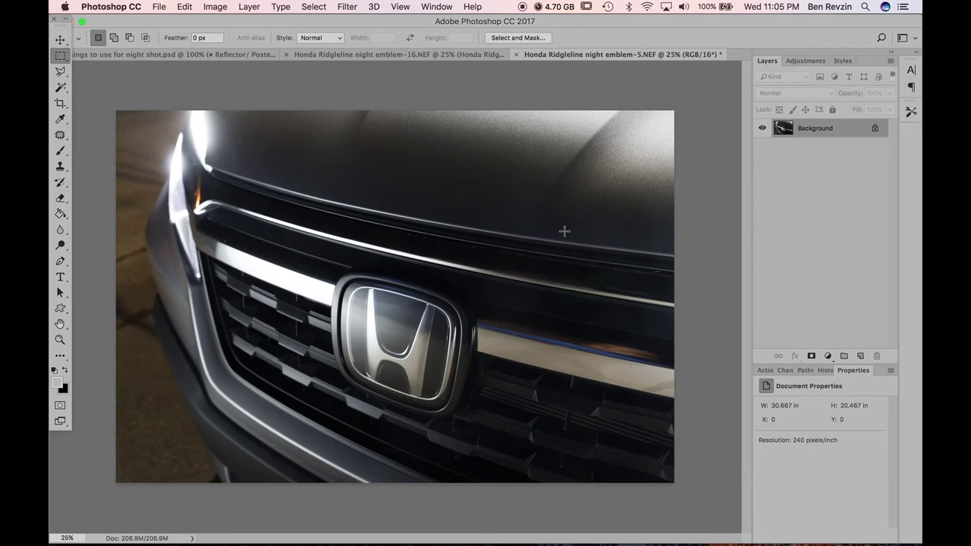
- Outline the orange reflection above the wide chrome strip beside the emblem and replace it with a Content-Aware fill at 100% opacity
{"action": "key", "text": "super+equal"}
{"action": "key", "text": "super+equal"}
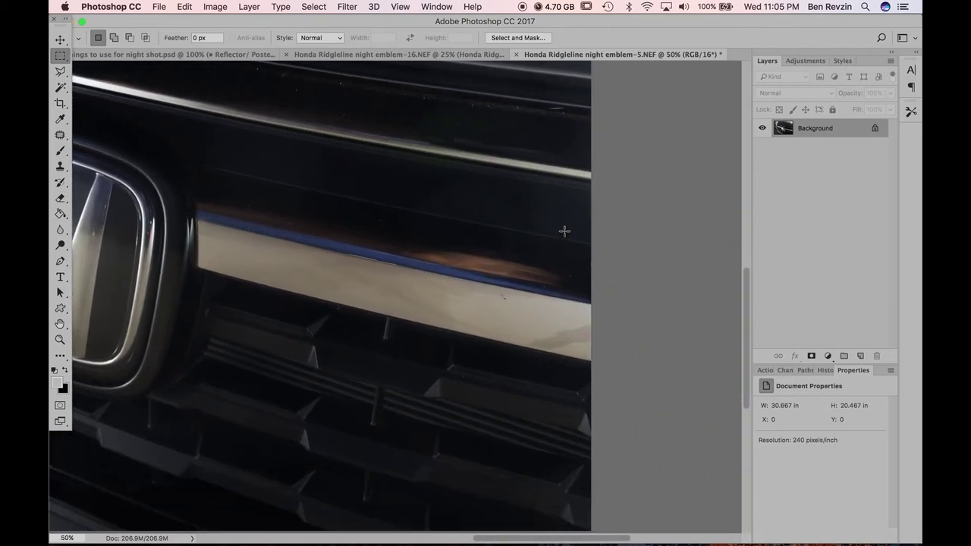
{"action": "key", "text": "l"}
{"action": "left_click", "coordinate": [395, 257]}
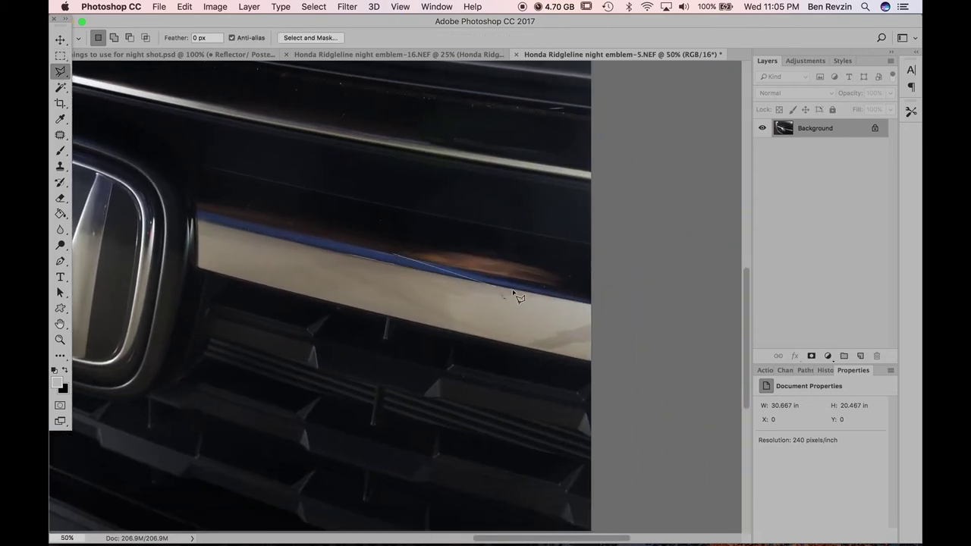
{"action": "left_click", "coordinate": [568, 287]}
{"action": "left_click", "coordinate": [568, 267]}
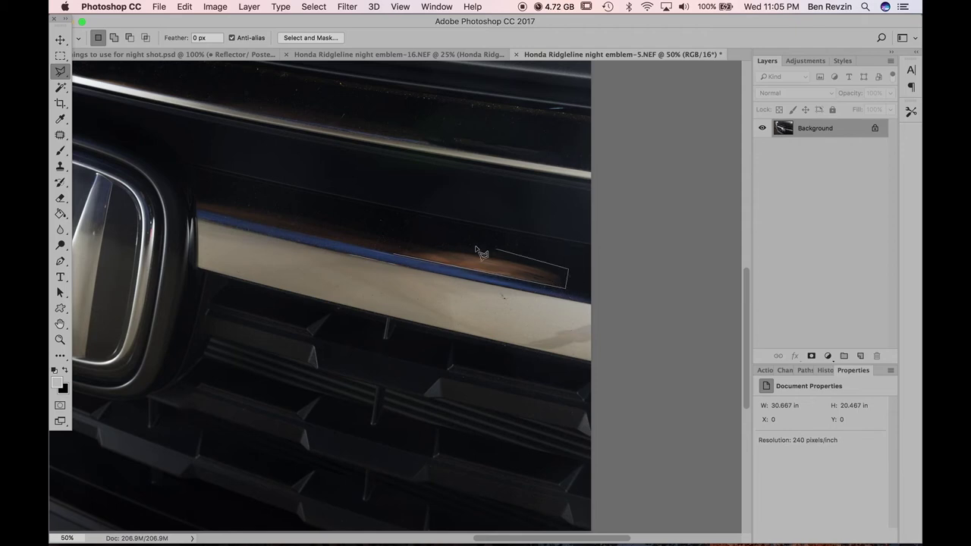
{"action": "left_click", "coordinate": [399, 234]}
{"action": "right_click", "coordinate": [425, 250]}
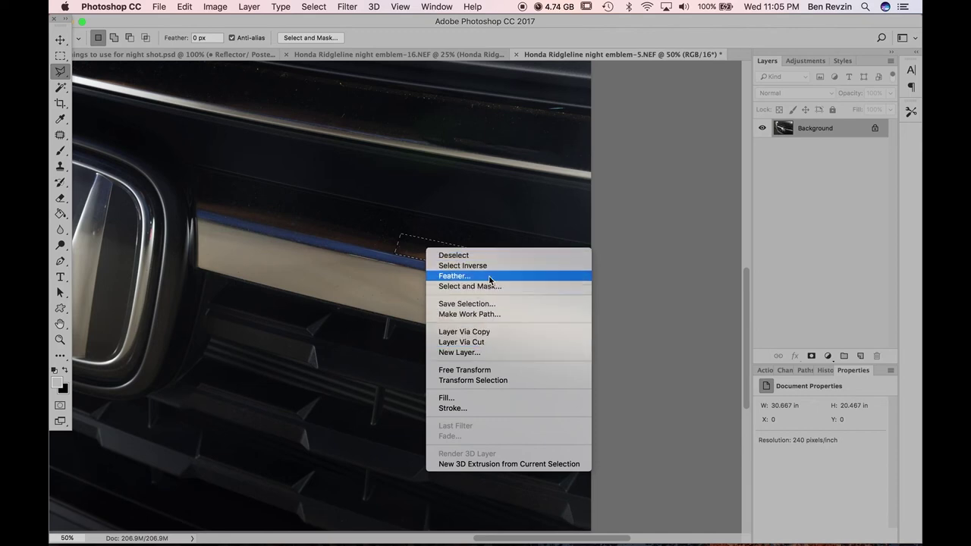
{"action": "left_click", "coordinate": [485, 247]}
{"action": "key", "text": "shift+BackSpace"}
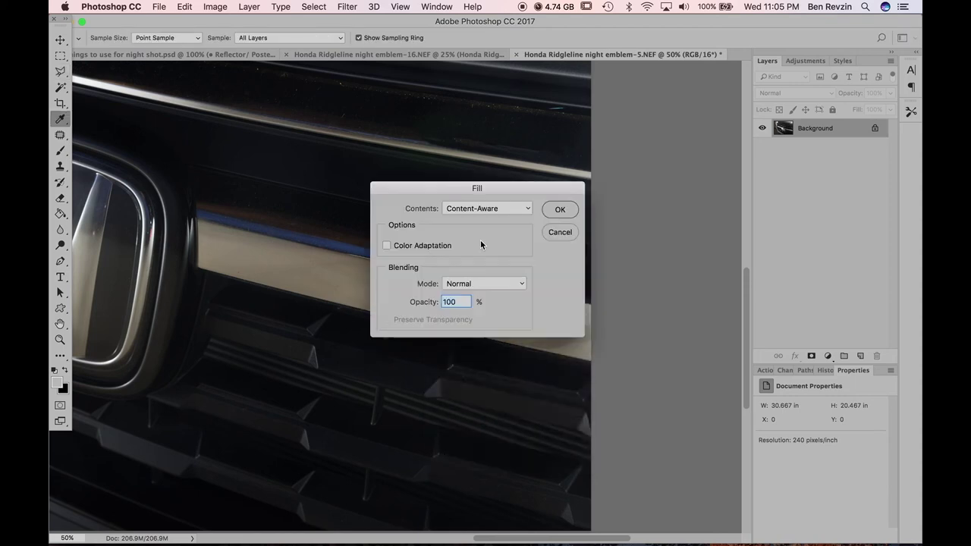
{"action": "key", "text": "Return"}
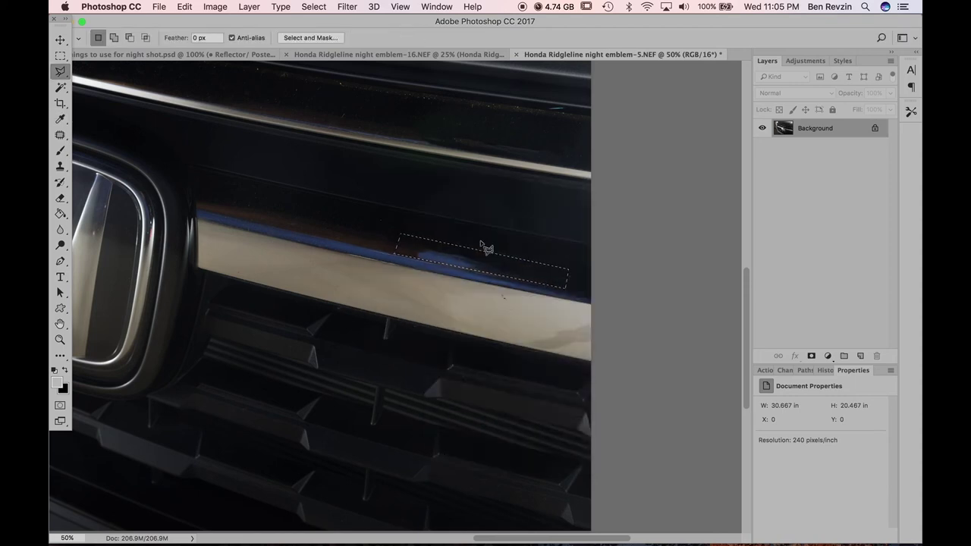
- Try to patch the selected area above the chrome strip with the trim surface nearer the emblem
{"action": "key", "text": "j"}
{"action": "mouse_move", "coordinate": [480, 252]}
{"action": "left_mouse_down"}
{"action": "mouse_move", "coordinate": [403, 241]}
{"action": "mouse_move", "coordinate": [354, 221]}
{"action": "mouse_move", "coordinate": [297, 220]}
{"action": "left_mouse_up"}
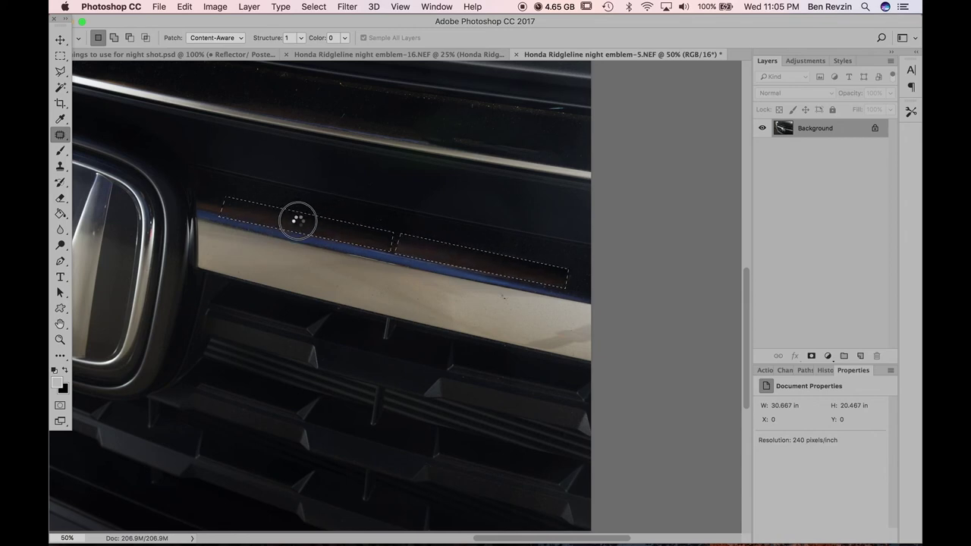
{"action": "key", "text": "m"}
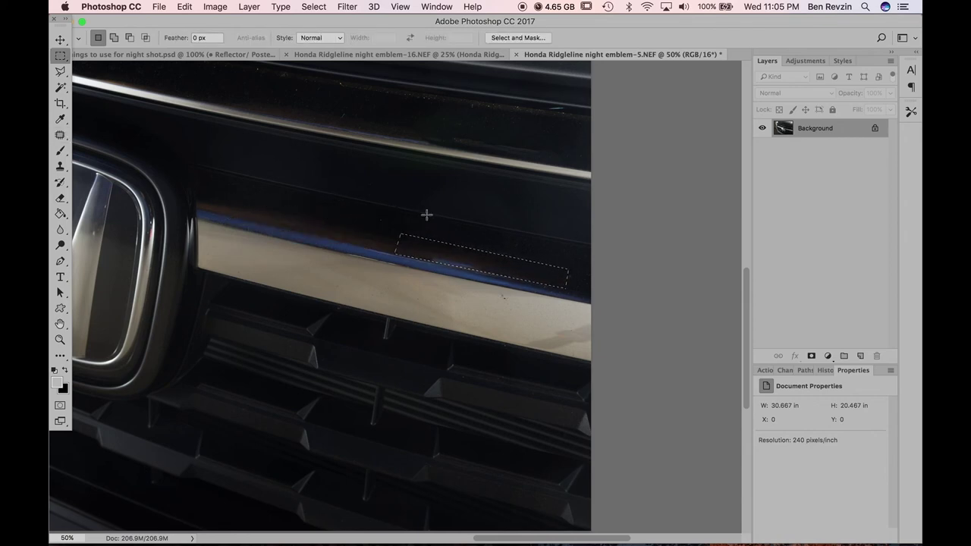
- Clone the dark trim surface over the blue smudge inside the selection above the chrome strip, and deselect
{"action": "key", "text": "super+0"}
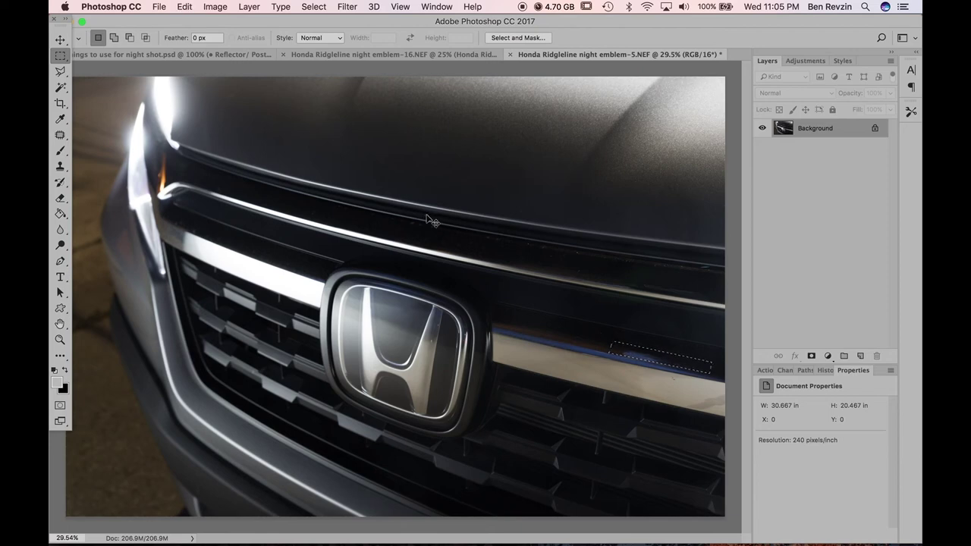
{"action": "key", "text": "super+plus"}
{"action": "key", "text": "super+plus"}
{"action": "key", "text": "super+plus"}
{"action": "scroll", "coordinate": [425, 214], "scroll_direction": "down", "scroll_amount": 8}
{"action": "scroll", "coordinate": [425, 215], "scroll_direction": "up", "scroll_amount": 4}
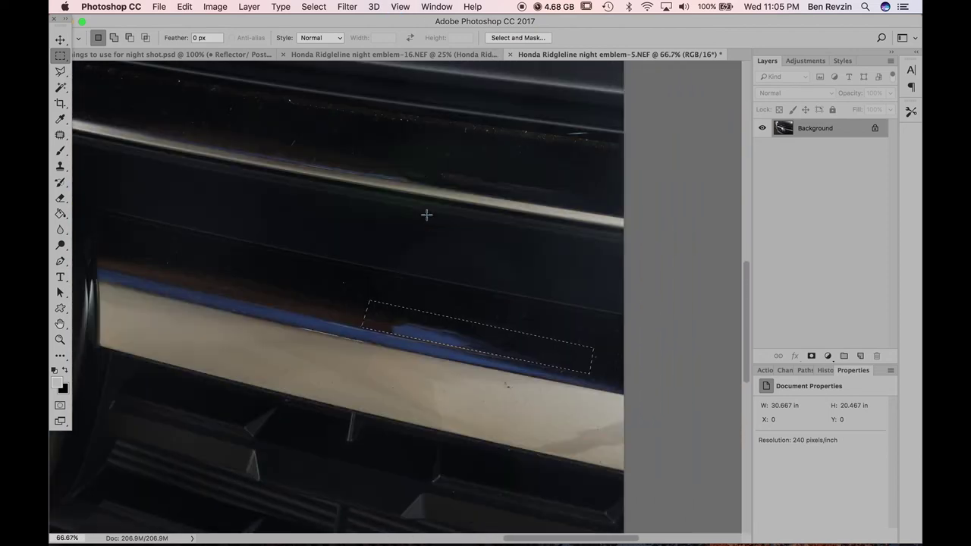
{"action": "key", "text": "s"}
{"action": "left_click", "coordinate": [268, 290], "text": "alt"}
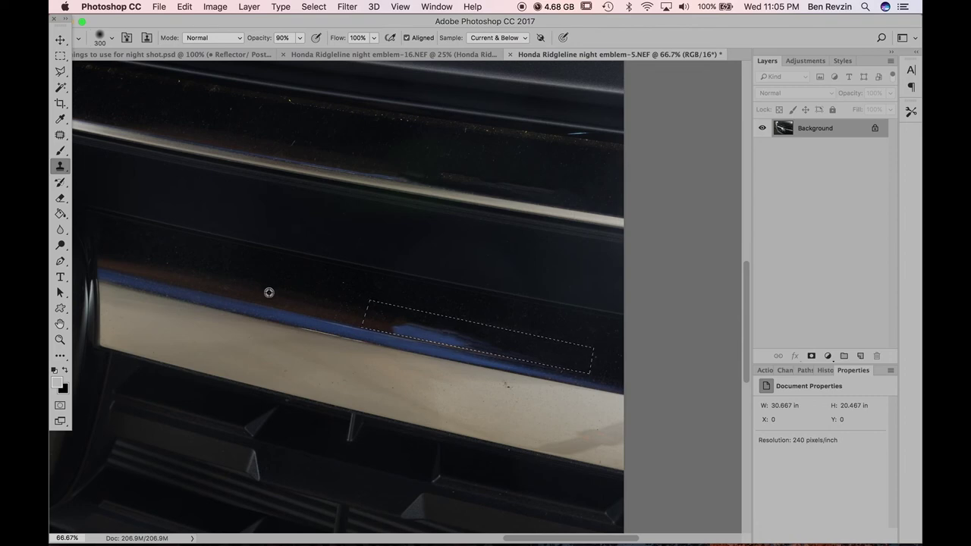
{"action": "left_click_drag", "start_coordinate": [384, 321], "coordinate": [511, 343]}
{"action": "key", "text": "m"}
{"action": "left_click", "coordinate": [507, 292]}
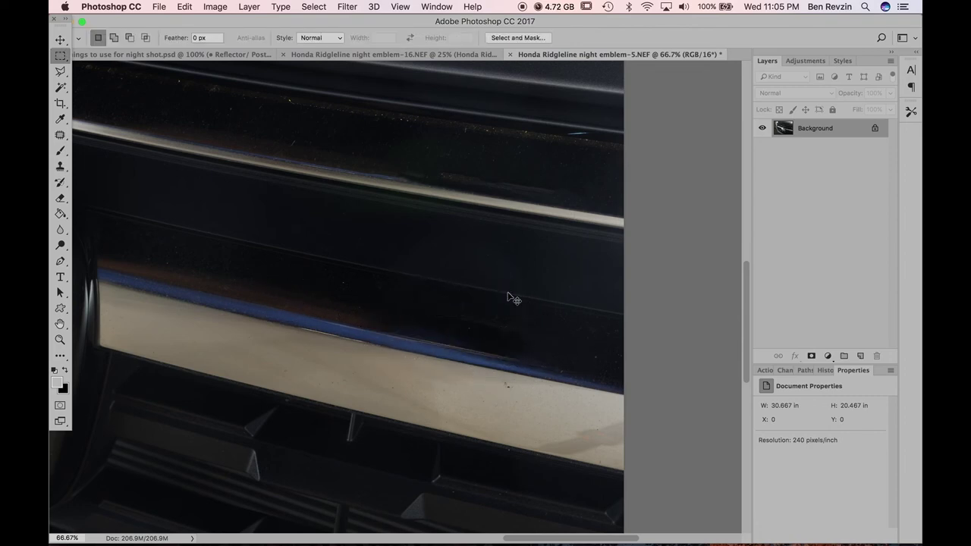
{"action": "key", "text": "super+0"}
{"action": "key", "text": "super+minus"}
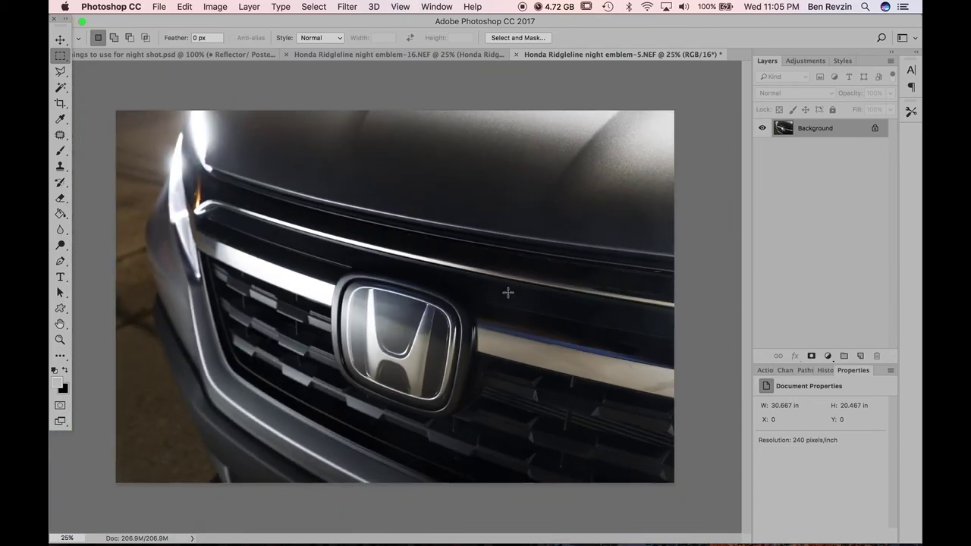
- Outline the orange flame-shaped reflection between the headlight and the chrome trim's end, and remove it with a Content-Aware fill
{"action": "key", "text": "super+plus"}
{"action": "key", "text": "super+plus"}
{"action": "key", "text": "super+plus"}
{"action": "key", "text": "super+plus"}
{"action": "key", "text": "super+plus"}
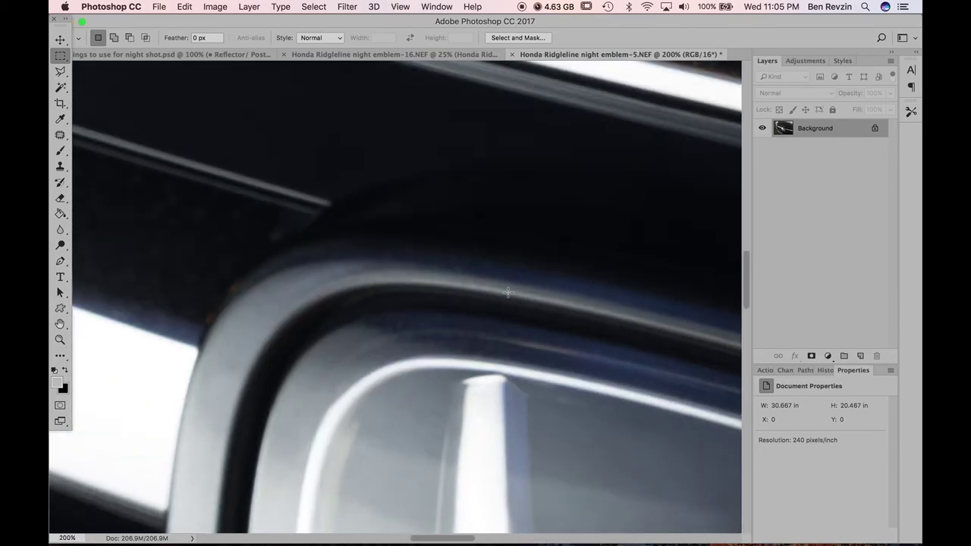
{"action": "scroll", "coordinate": [507, 292], "scroll_direction": "up", "scroll_amount": 10}
{"action": "scroll", "coordinate": [507, 292], "scroll_direction": "left", "scroll_amount": 10}
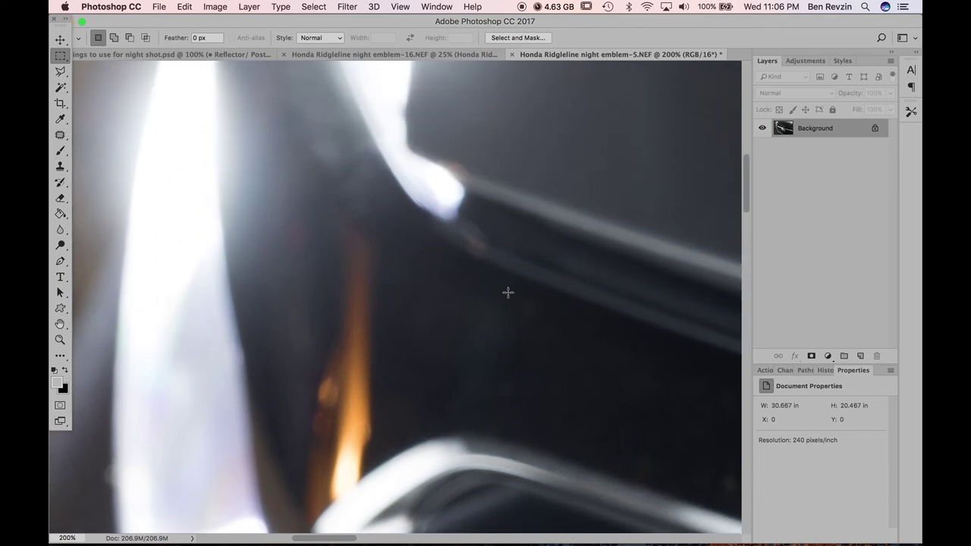
{"action": "key", "text": "l"}
{"action": "scroll", "coordinate": [315, 474], "scroll_direction": "down", "scroll_amount": 3}
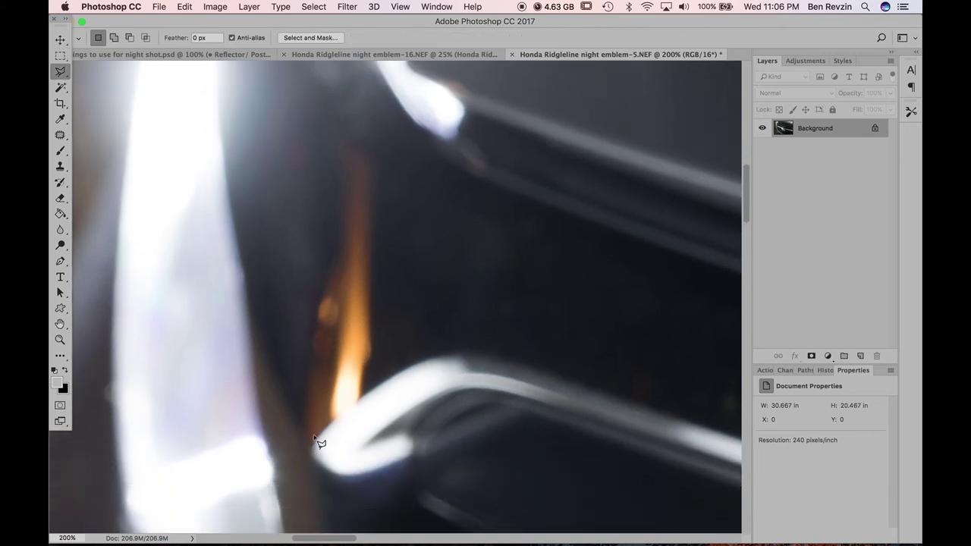
{"action": "key", "text": "super+0"}
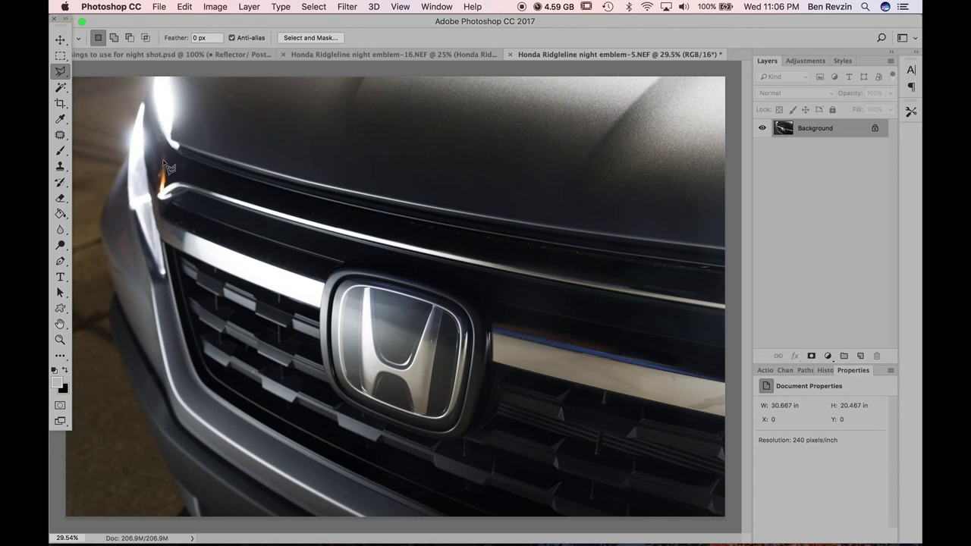
{"action": "key", "text": "super+1"}
{"action": "scroll", "coordinate": [164, 164], "scroll_direction": "left", "scroll_amount": 15}
{"action": "scroll", "coordinate": [164, 164], "scroll_direction": "up", "scroll_amount": 8}
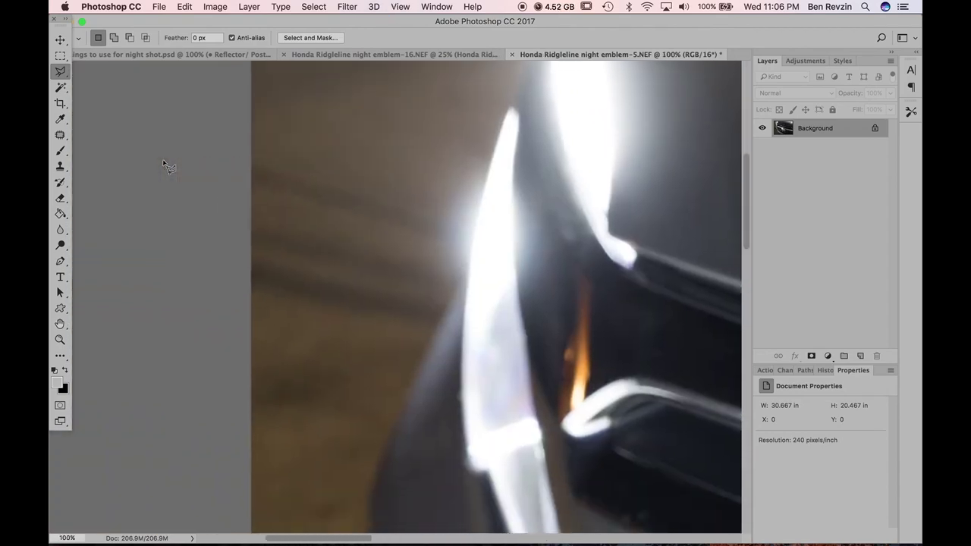
{"action": "scroll", "coordinate": [164, 164], "scroll_direction": "right", "scroll_amount": 10}
{"action": "scroll", "coordinate": [250, 240], "scroll_direction": "down", "scroll_amount": 3}
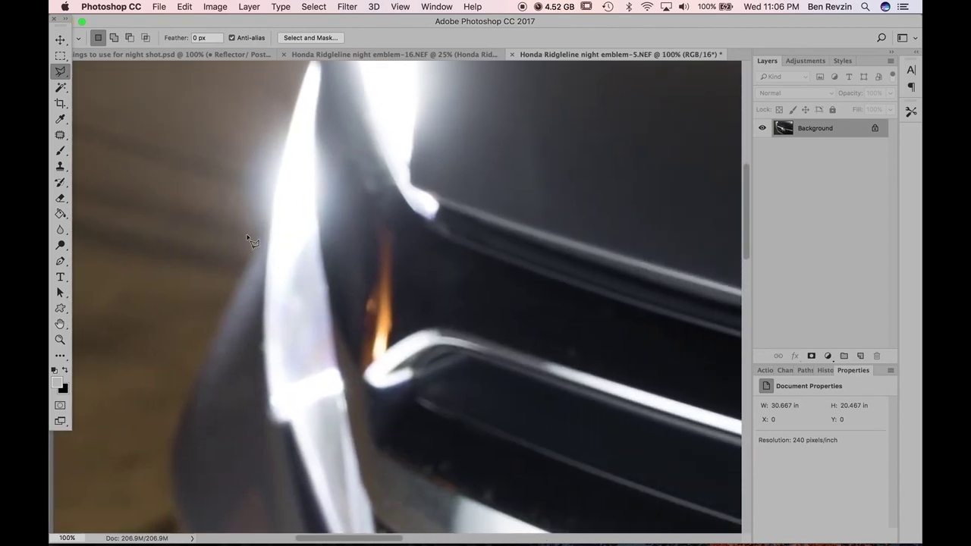
{"action": "left_click", "coordinate": [360, 370]}
{"action": "left_click", "coordinate": [360, 260]}
{"action": "left_click", "coordinate": [377, 220]}
{"action": "left_click", "coordinate": [396, 228]}
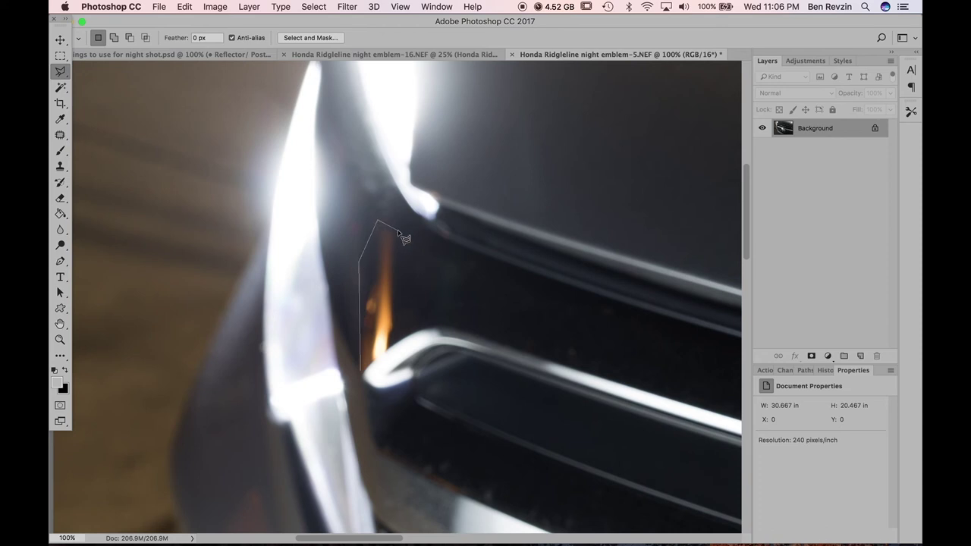
{"action": "left_click", "coordinate": [401, 331]}
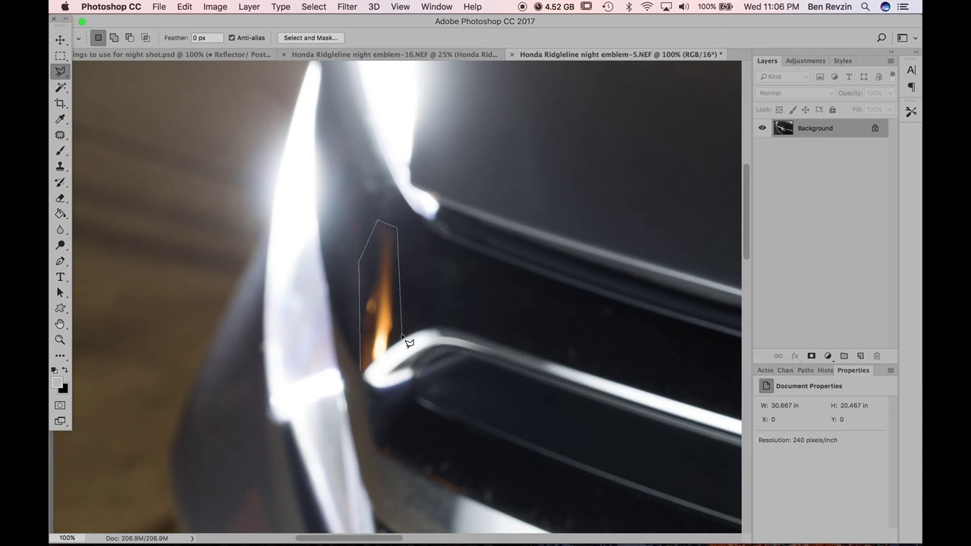
{"action": "left_click", "coordinate": [365, 373]}
{"action": "key", "text": "shift"}
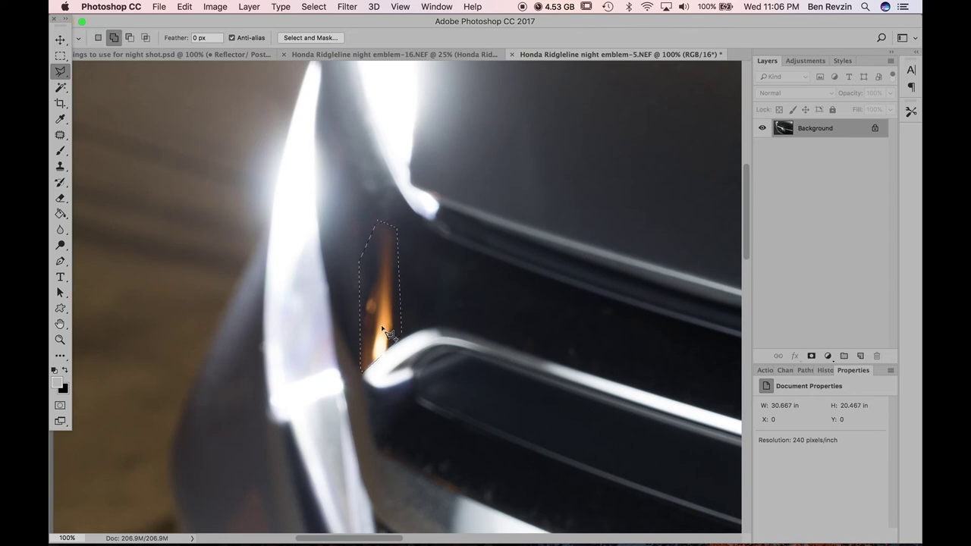
{"action": "key", "text": "shift+BackSpace"}
{"action": "key", "text": "Return"}
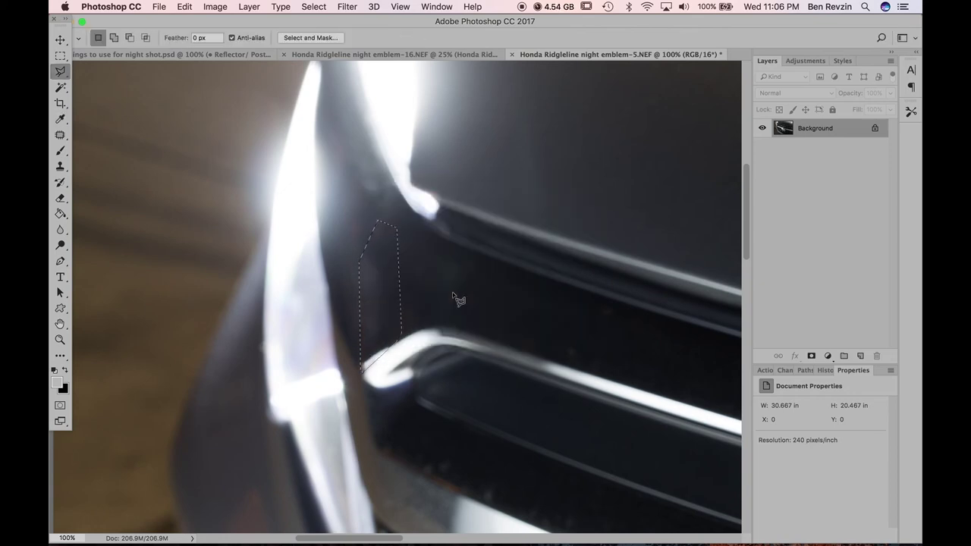
- Examine the whole retouched photo in full-screen mode for remaining blemishes
{"action": "key", "text": "m"}
{"action": "key", "text": "super+minus"}
{"action": "key", "text": "super+minus"}
{"action": "key", "text": "super+minus"}
{"action": "key", "text": "super+minus"}
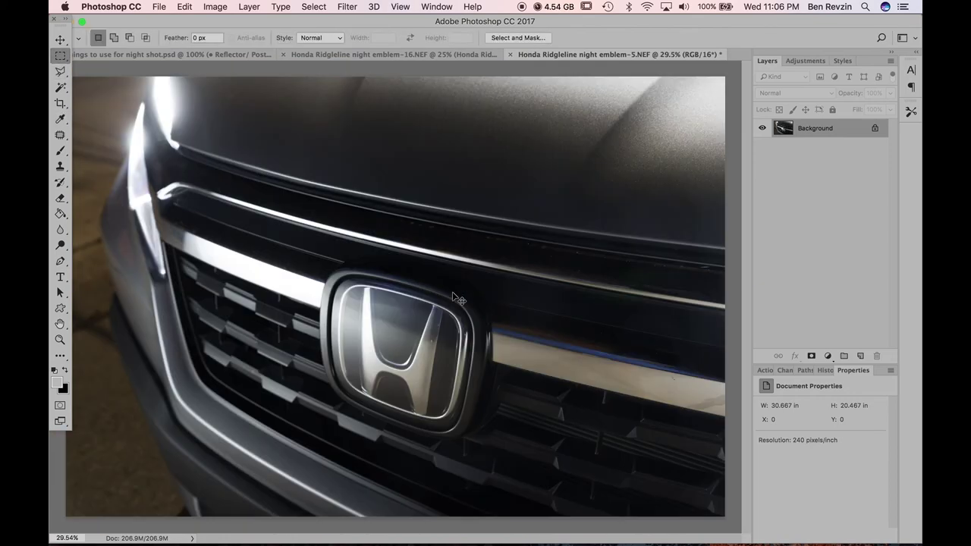
{"action": "key", "text": "f"}
{"action": "key", "text": "f"}
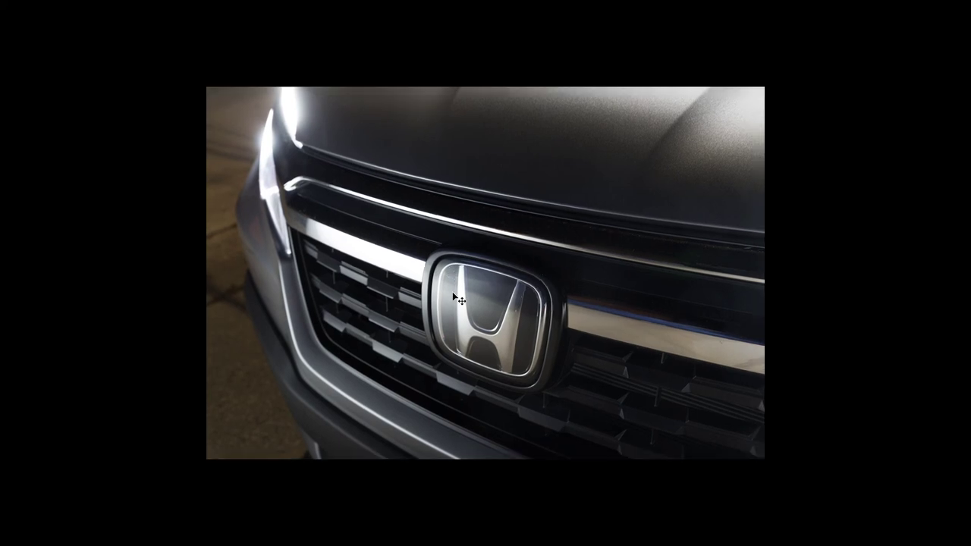
{"action": "key", "text": "super+plus"}
{"action": "key", "text": "super+plus"}
{"action": "key", "text": "super+minus"}
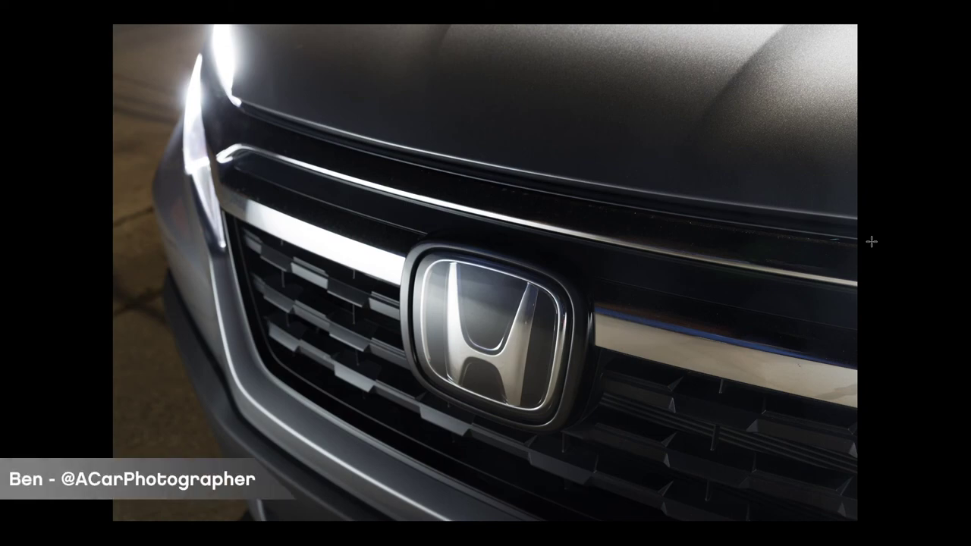
- Remove the two small reflection spots in the dark-to-light transition of the Honda emblem's right upright with Content-Aware fills
{"action": "key", "text": "super+plus"}
{"action": "key", "text": "super+plus"}
{"action": "key", "text": "super+plus"}
{"action": "key", "text": "super+plus"}
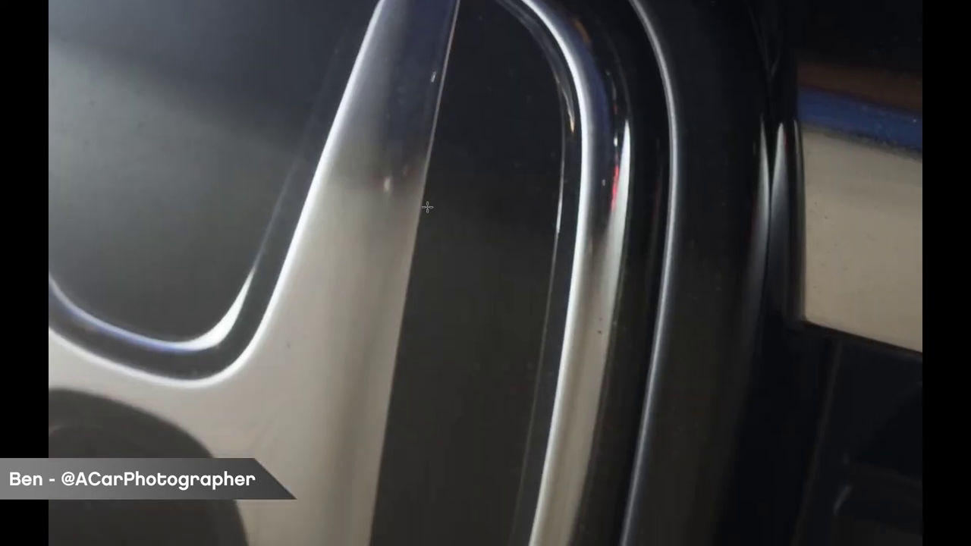
{"action": "left_click_drag", "start_coordinate": [378, 168], "coordinate": [414, 183]}
{"action": "key", "text": "shift+BackSpace"}
{"action": "key", "text": "Return"}
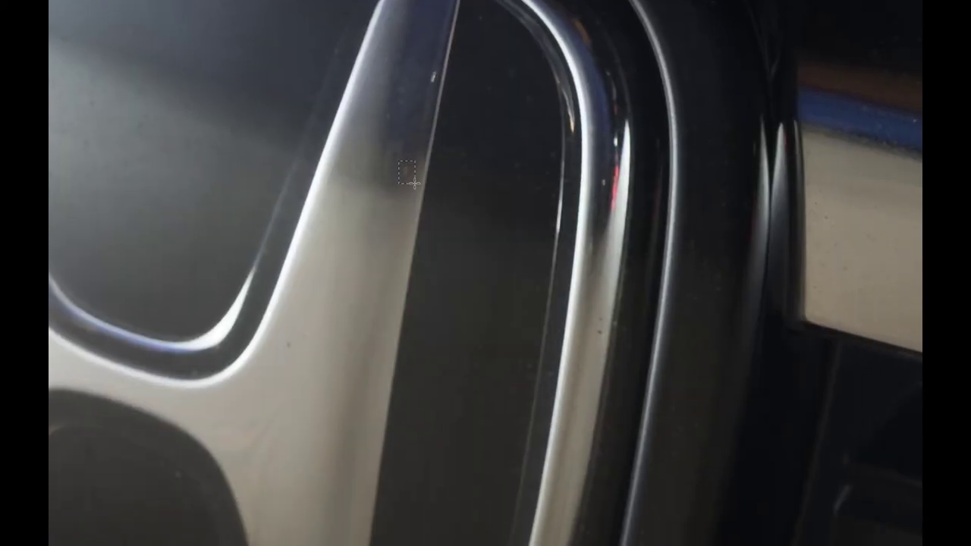
{"action": "key", "text": "shift+BackSpace"}
{"action": "key", "text": "Return"}
- Remove the dark speck lower on the emblem's right upright with a Content-Aware fill, and select the bright spot near the upright's upper edge
{"action": "key", "text": "super+plus"}
{"action": "left_click_drag", "start_coordinate": [301, 283], "coordinate": [326, 298]}
{"action": "key", "text": "shift+BackSpace"}
{"action": "key", "text": "Return"}
{"action": "key", "text": "super+plus"}
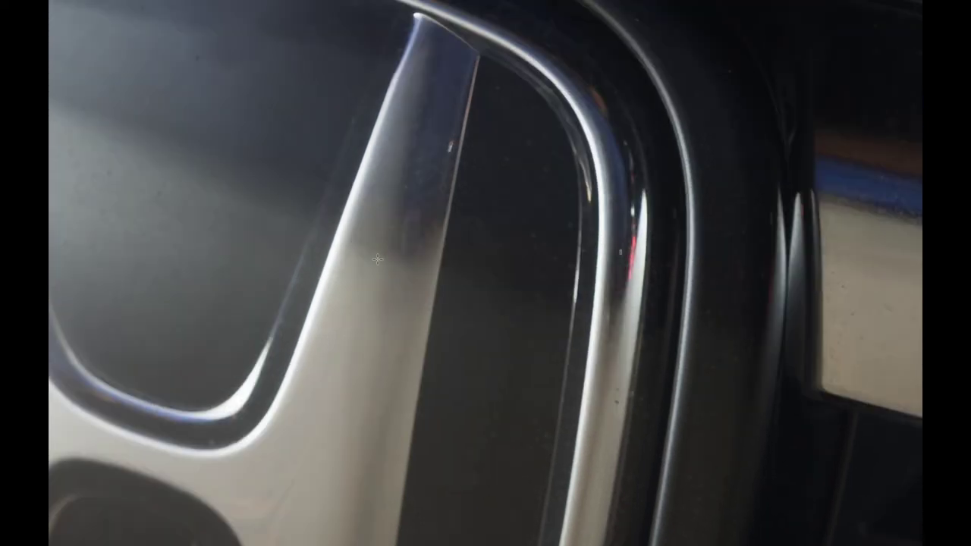
{"action": "left_click_drag", "start_coordinate": [446, 131], "coordinate": [455, 154]}
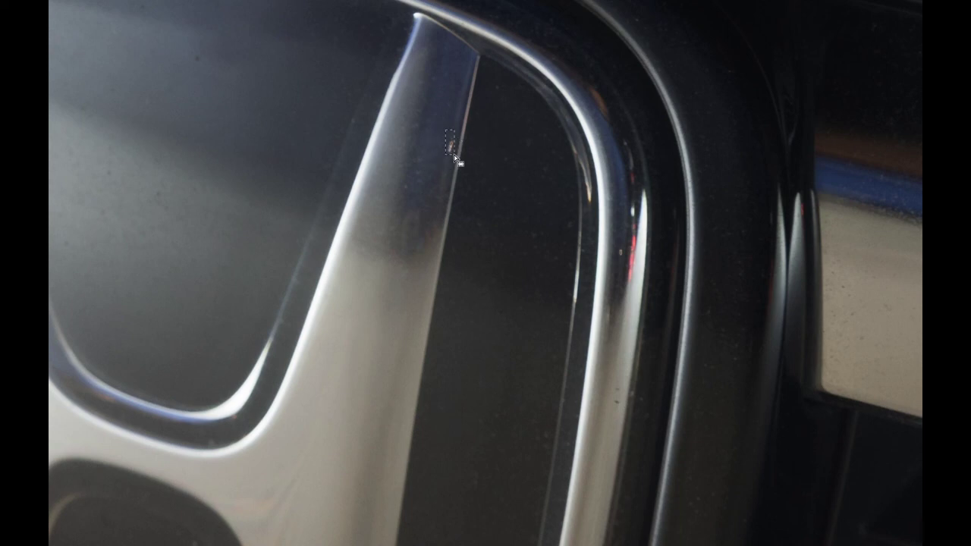